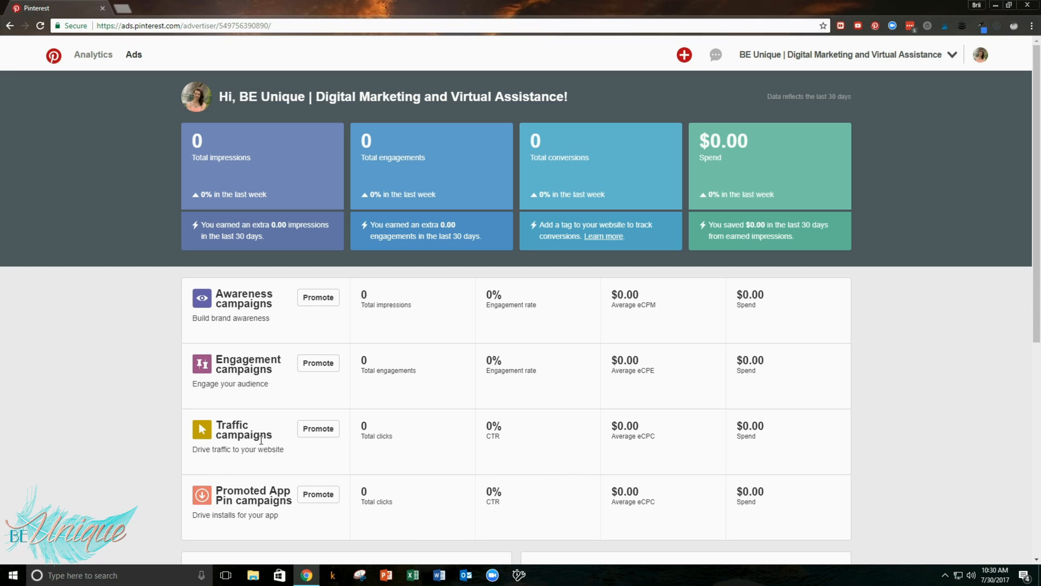
- Start a campaign with the goal of getting traffic to the website and name it "BE Unique Summer Sale"
{"action": "left_click", "coordinate": [309, 429]}
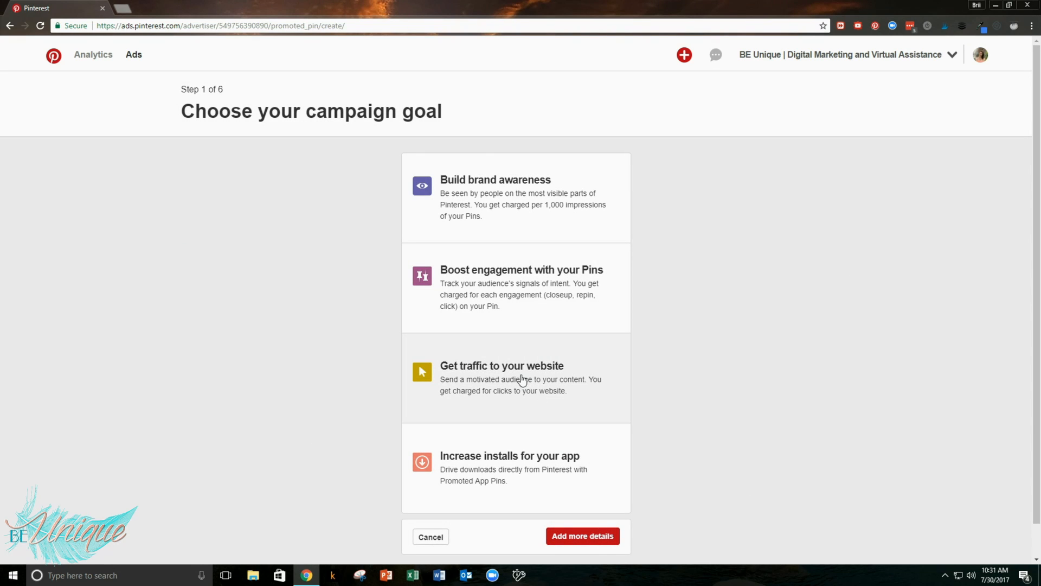
{"action": "left_click", "coordinate": [521, 382]}
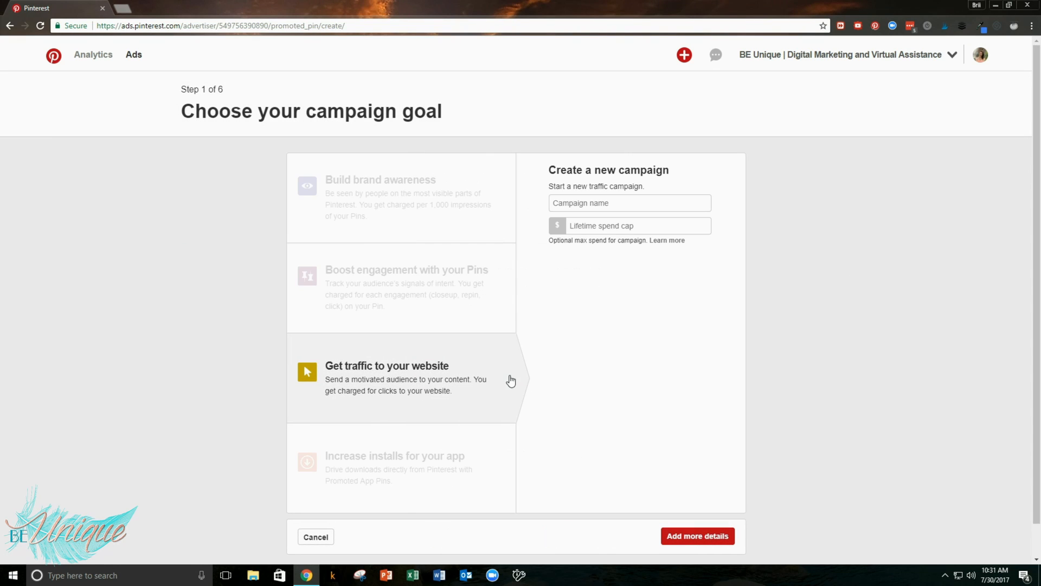
{"action": "left_click", "coordinate": [620, 204]}
{"action": "type", "text": "BE"}
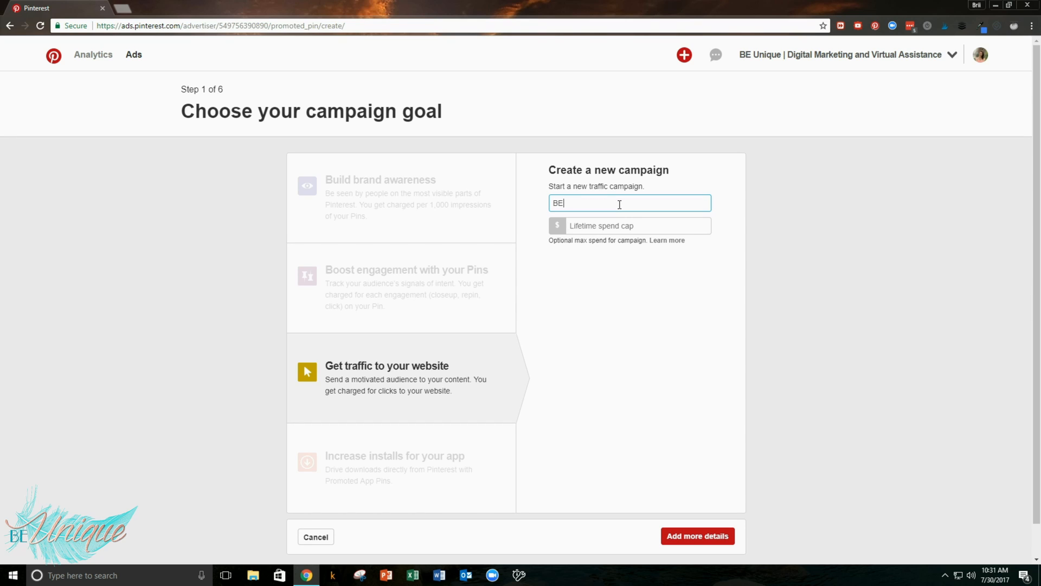
{"action": "type", "text": " Unique Summer Sale"}
- Set the campaign's lifetime spend cap to $50.00 and continue to the ad group details
{"action": "left_click", "coordinate": [645, 226]}
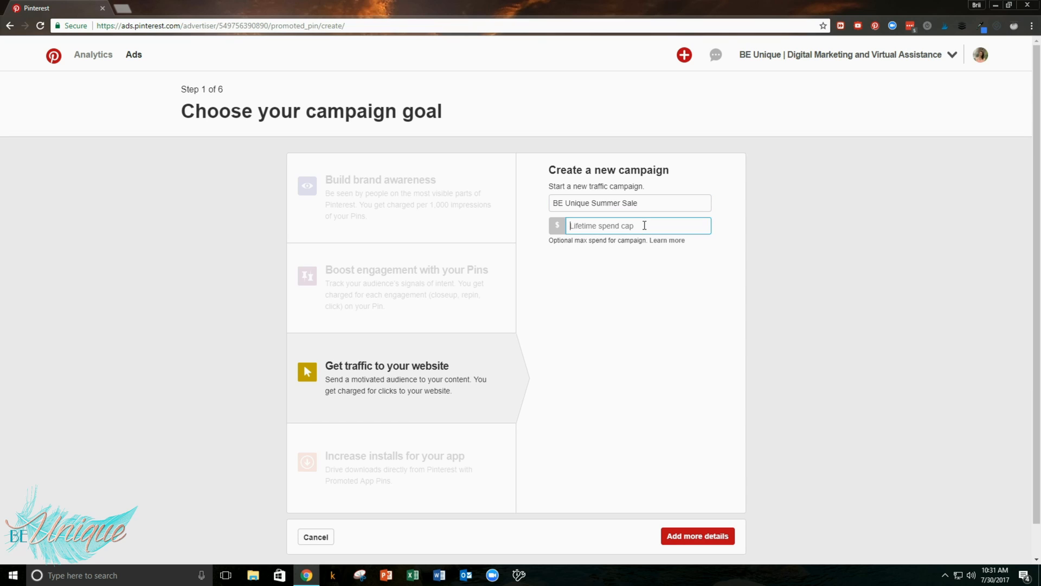
{"action": "type", "text": "50.0"}
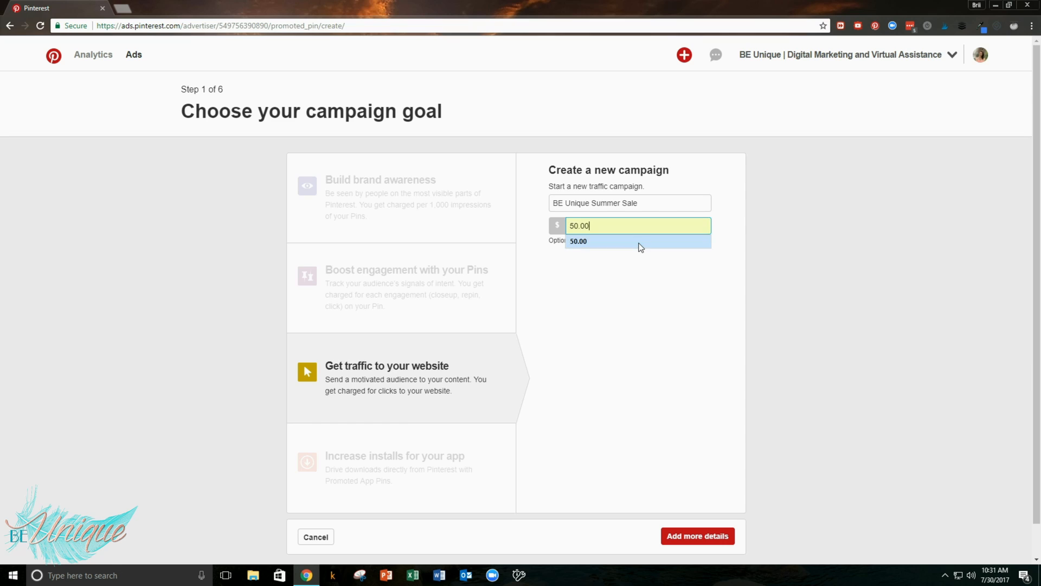
{"action": "left_click", "coordinate": [639, 242]}
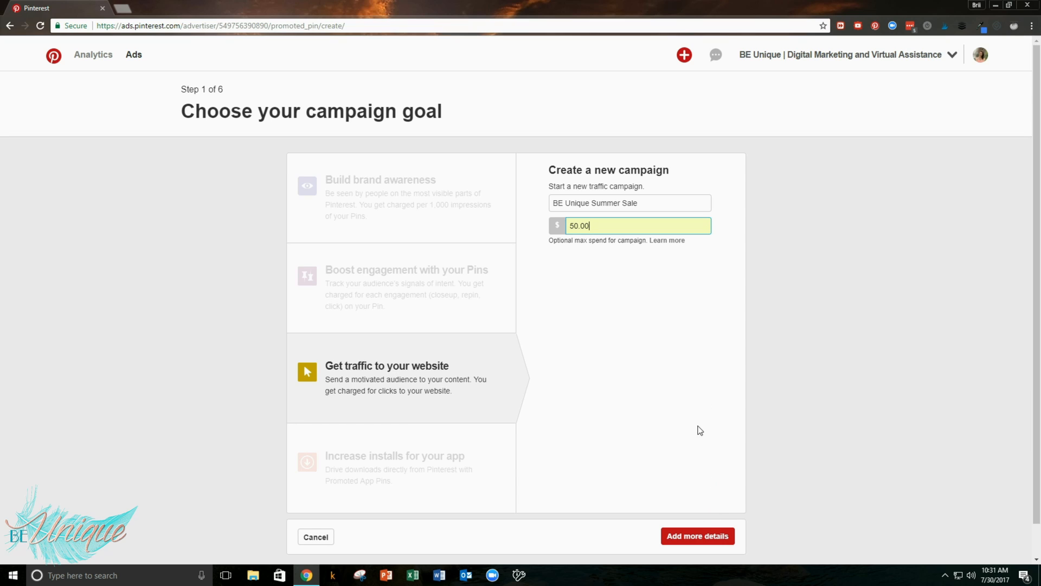
{"action": "left_click", "coordinate": [708, 537]}
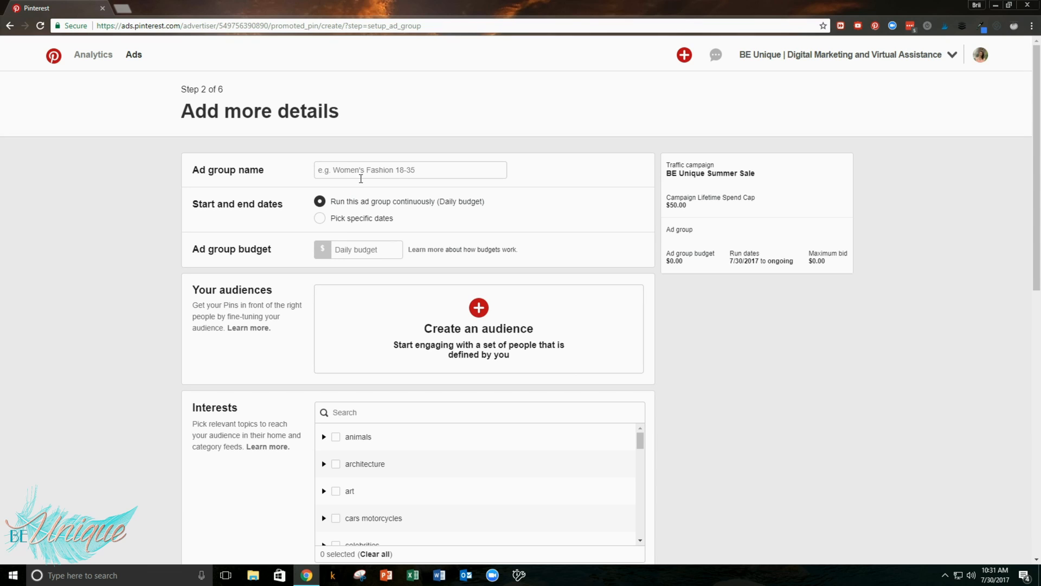
- Name the ad group "Entrepreneur 20-45"
{"action": "left_click", "coordinate": [442, 177]}
{"action": "type", "text": "E"}
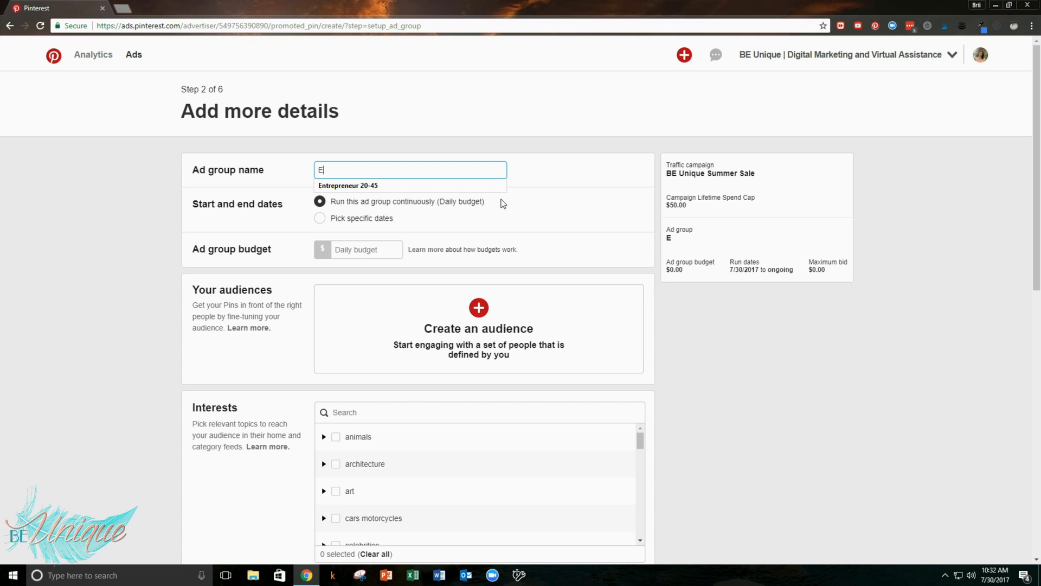
{"action": "type", "text": "ntrepreneur 20-45"}
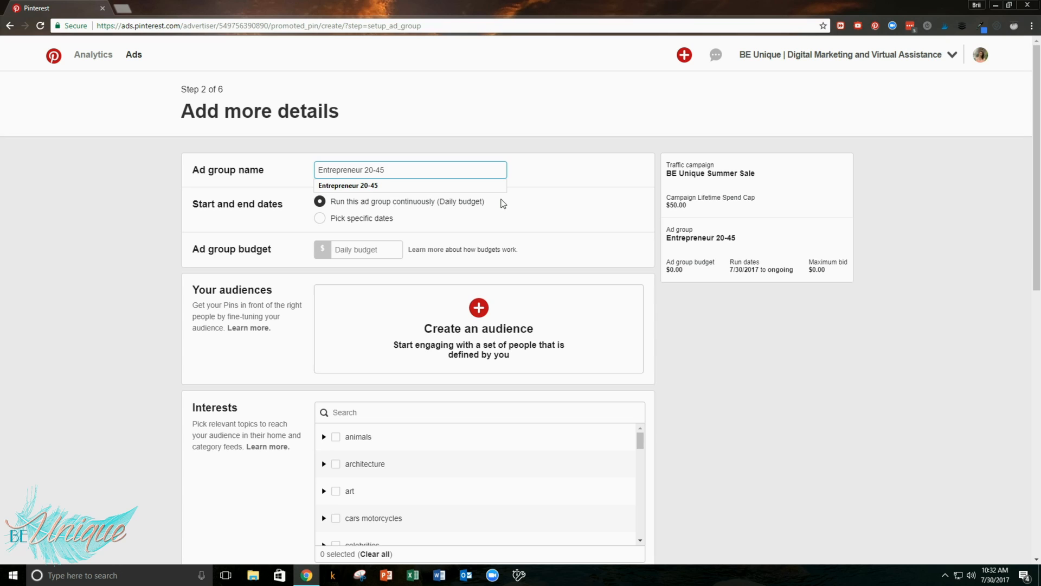
{"action": "left_click", "coordinate": [488, 186]}
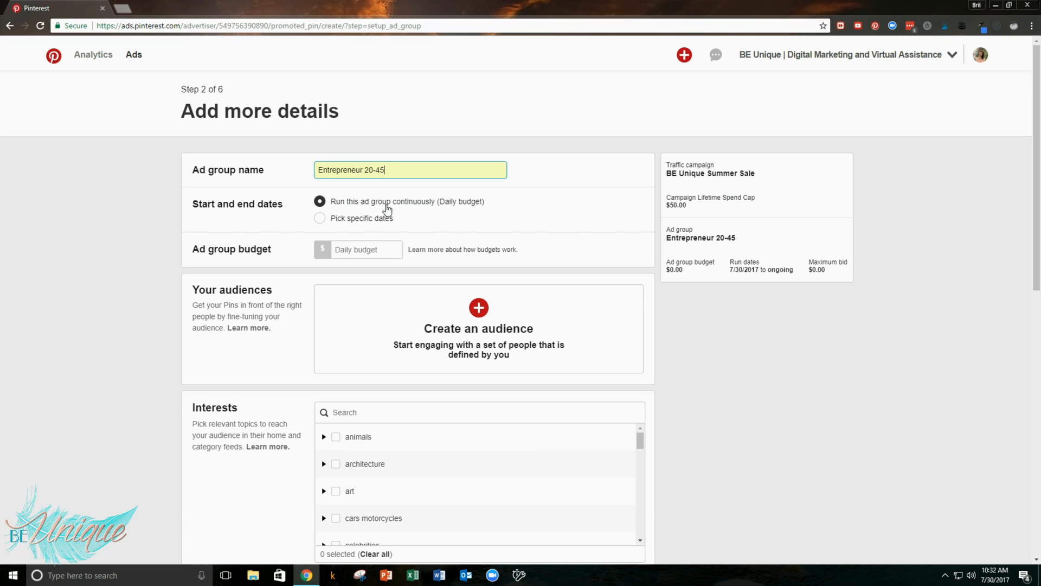
- Try specific run dates with an end date of 7/31/2017, and return the ad group to running continuously
{"action": "left_click", "coordinate": [321, 218]}
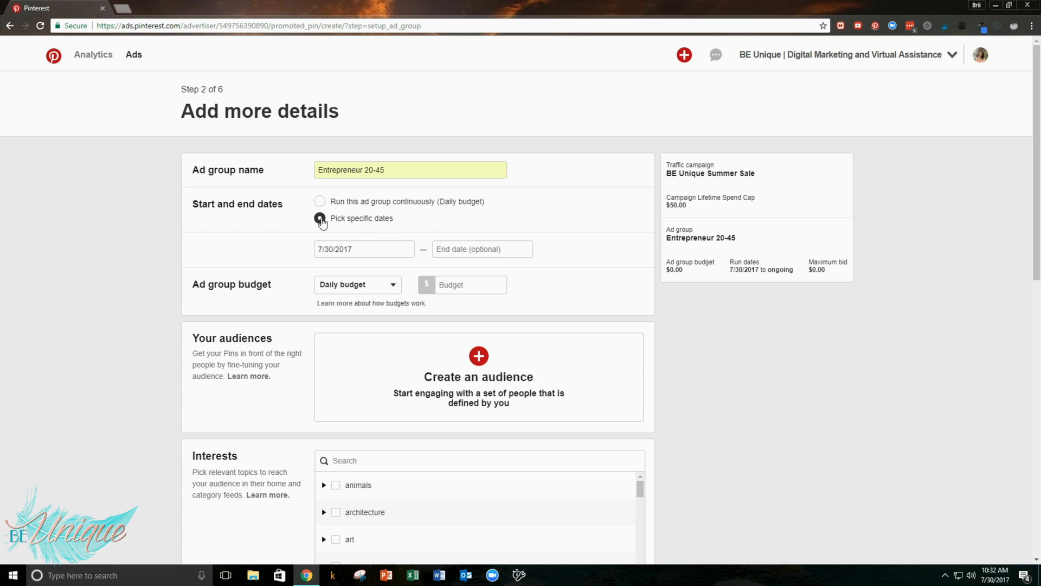
{"action": "left_click", "coordinate": [506, 249]}
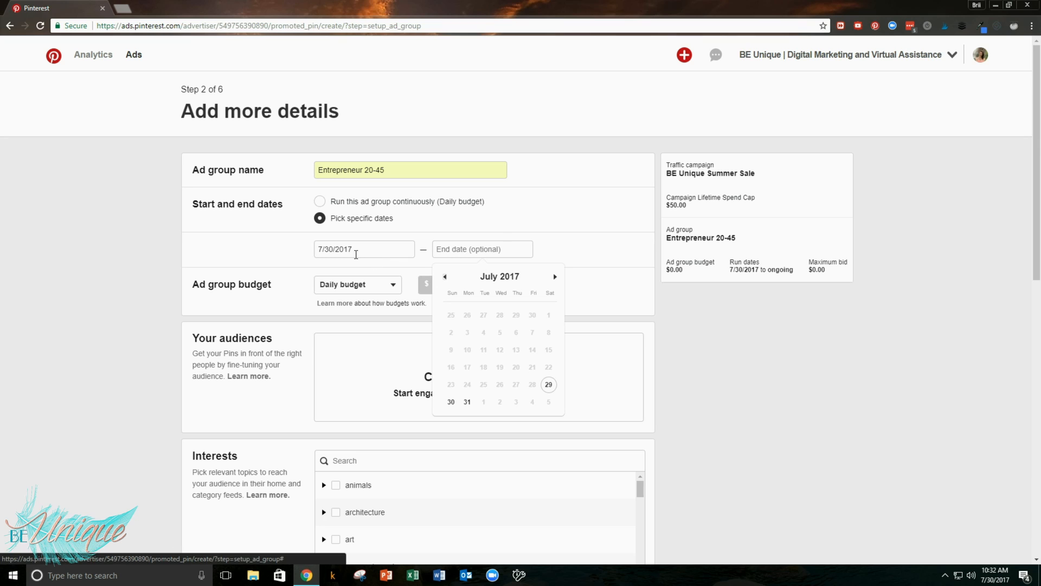
{"action": "left_click", "coordinate": [467, 402]}
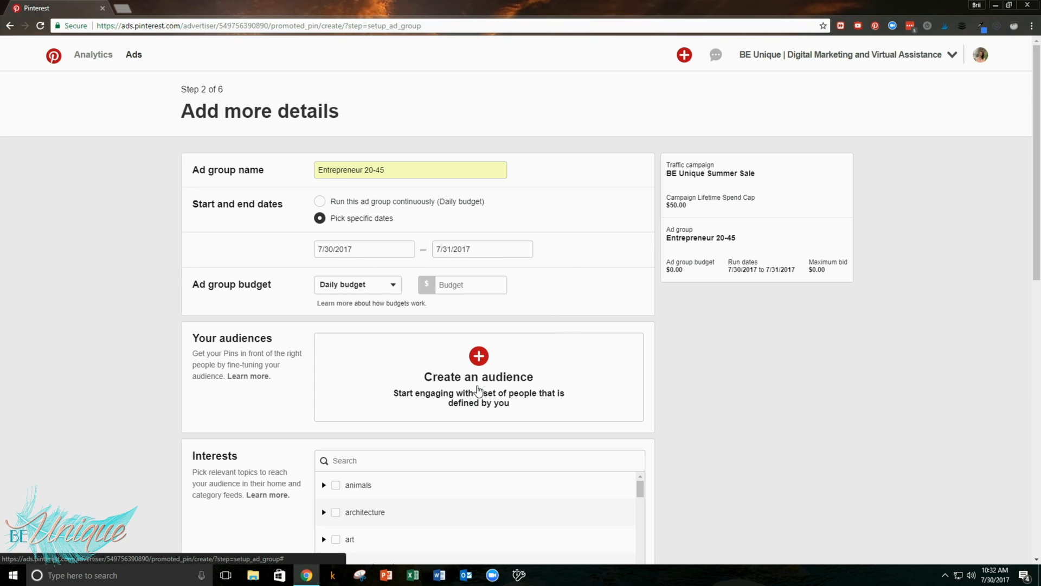
{"action": "left_click", "coordinate": [320, 203]}
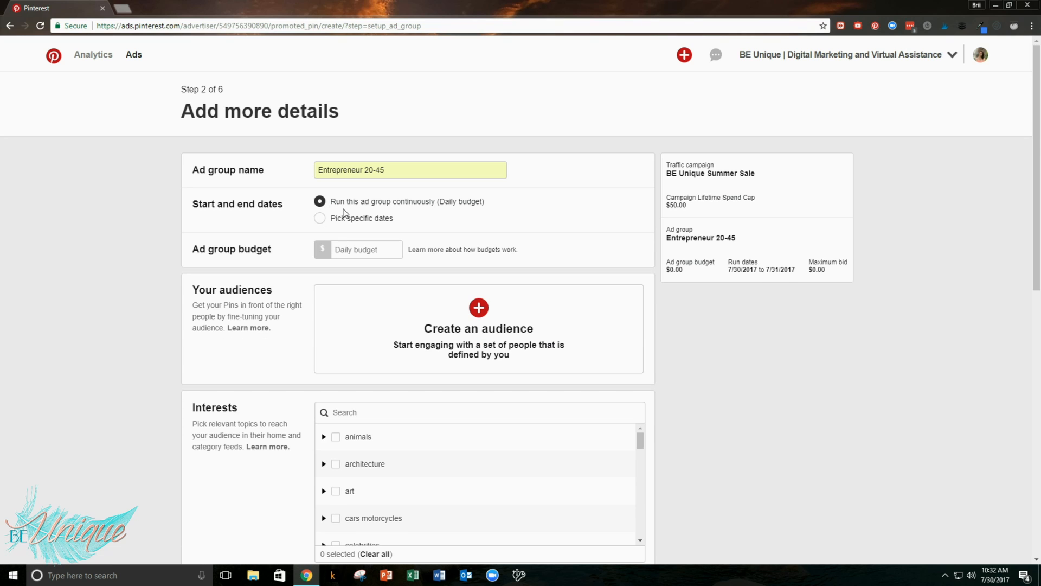
- Set the ad group's daily budget to $10.00
{"action": "left_click", "coordinate": [365, 254]}
{"action": "type", "text": "1"}
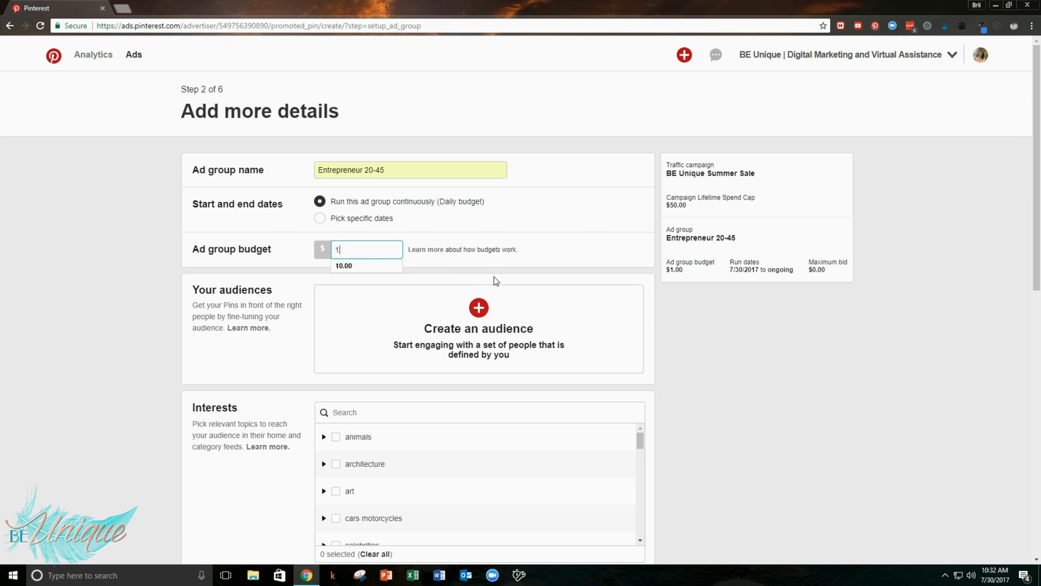
{"action": "type", "text": "0.00"}
{"action": "left_click", "coordinate": [395, 265]}
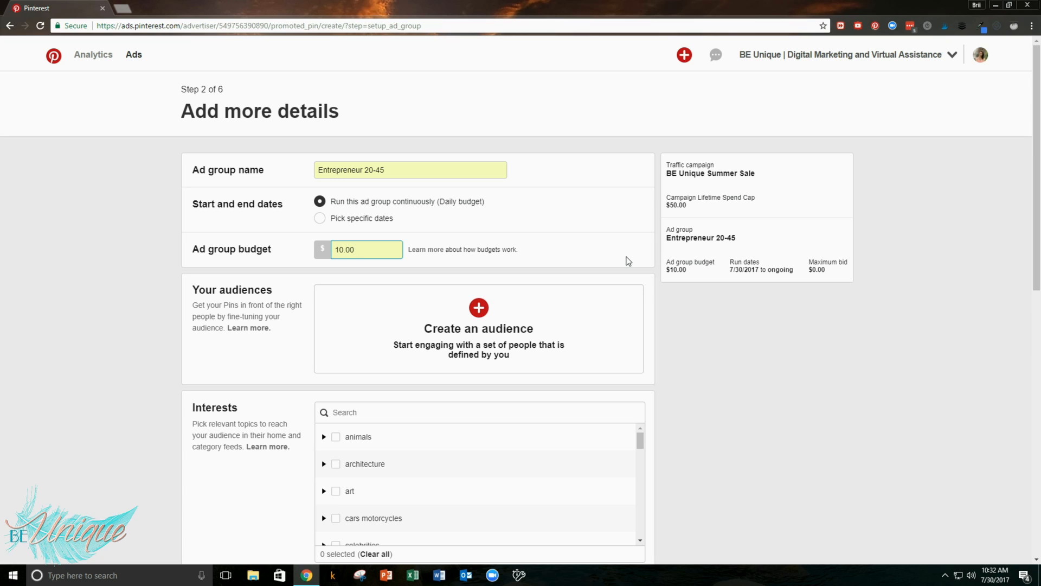
- Review the targeting options offered for creating an audience, leaving without creating one
{"action": "scroll", "coordinate": [628, 261], "scroll_direction": "down", "scroll_amount": 1}
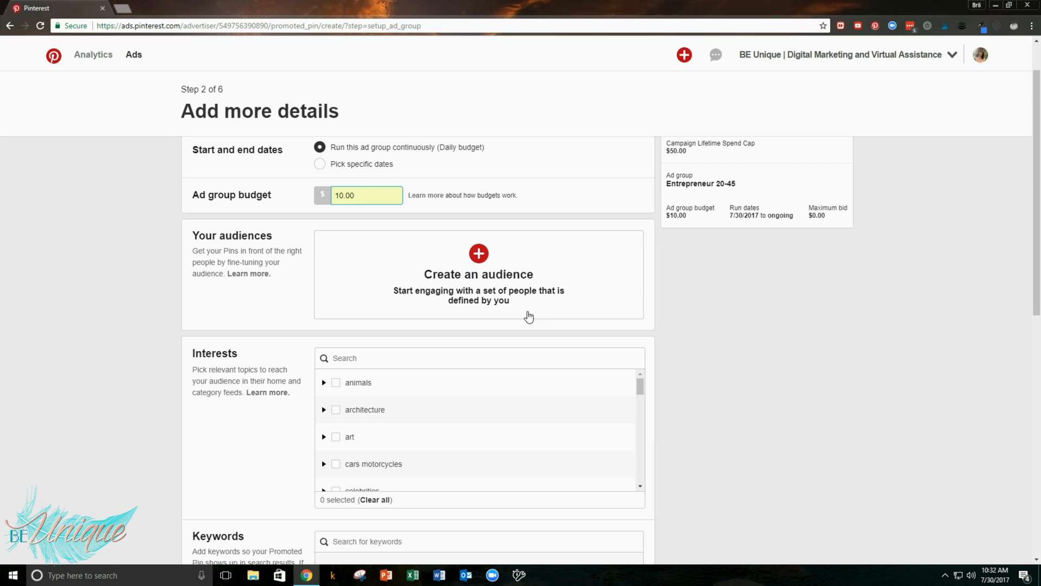
{"action": "left_click", "coordinate": [479, 260]}
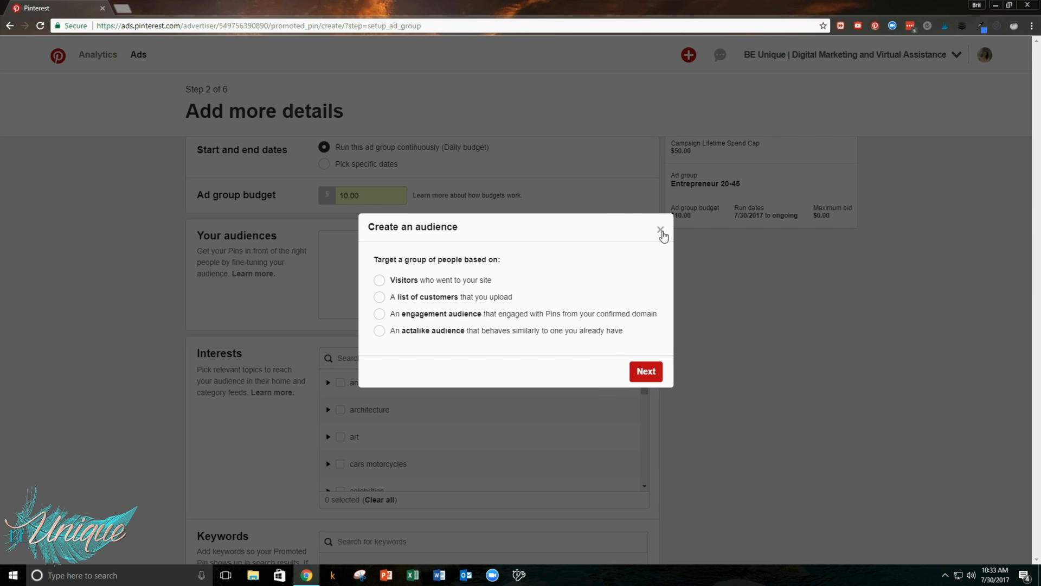
{"action": "left_click", "coordinate": [660, 230]}
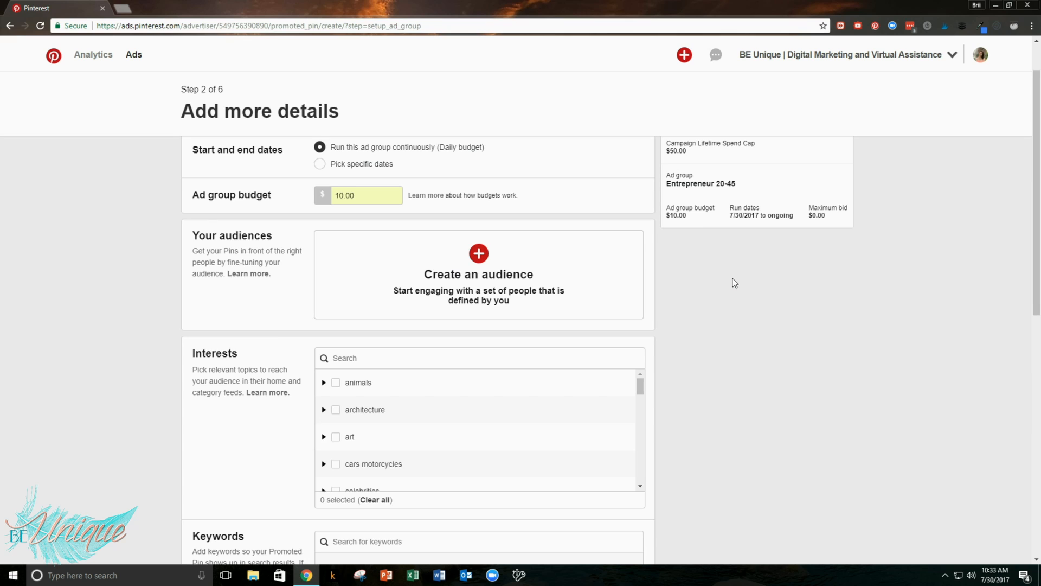
- Examine the subtopics under the cars motorcycles interest and collapse them again
{"action": "scroll", "coordinate": [735, 283], "scroll_direction": "down", "scroll_amount": 1}
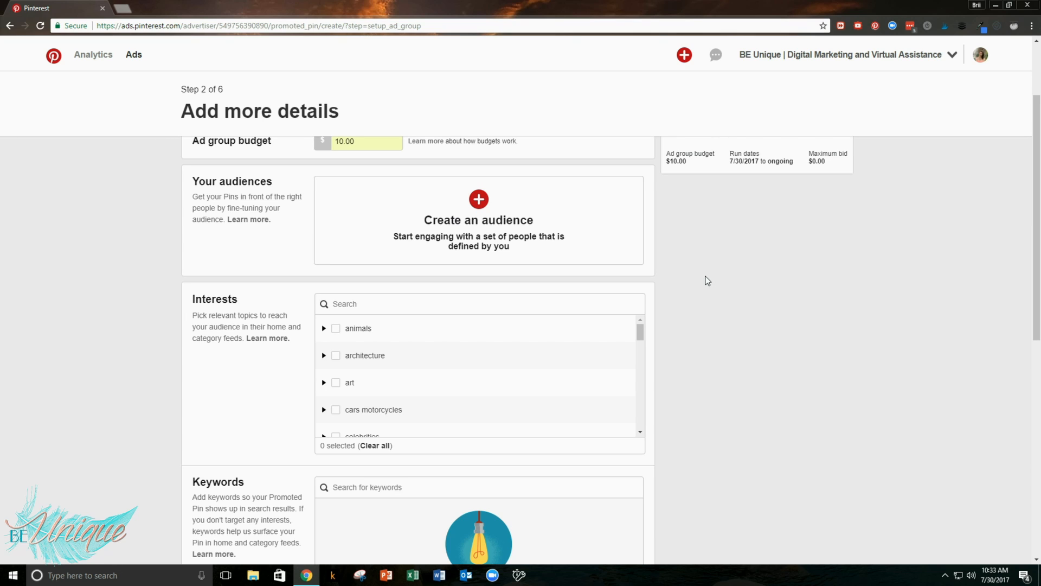
{"action": "scroll", "coordinate": [706, 280], "scroll_direction": "down", "scroll_amount": 2}
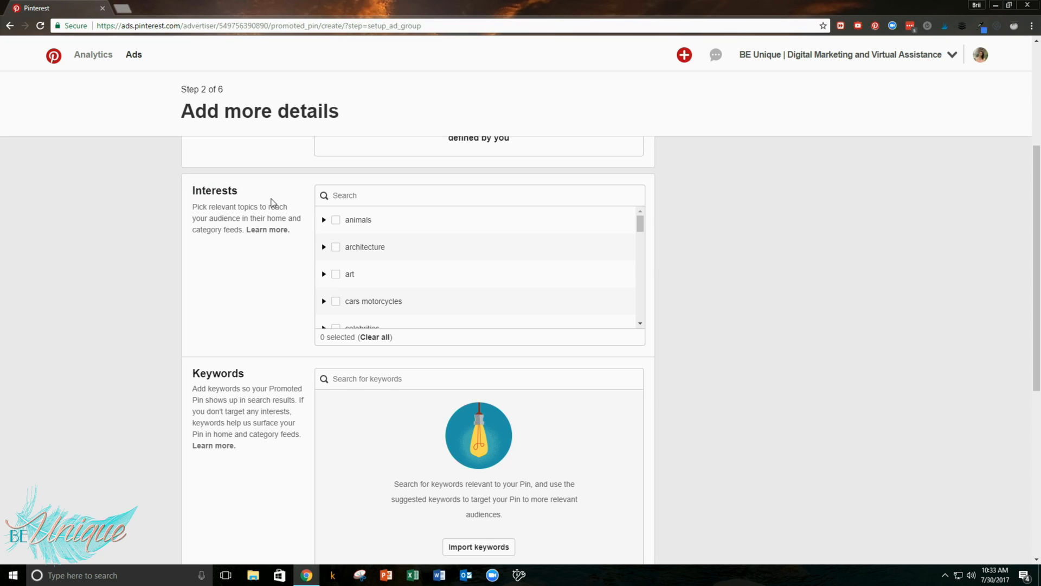
{"action": "scroll", "coordinate": [419, 259], "scroll_direction": "down", "scroll_amount": 1}
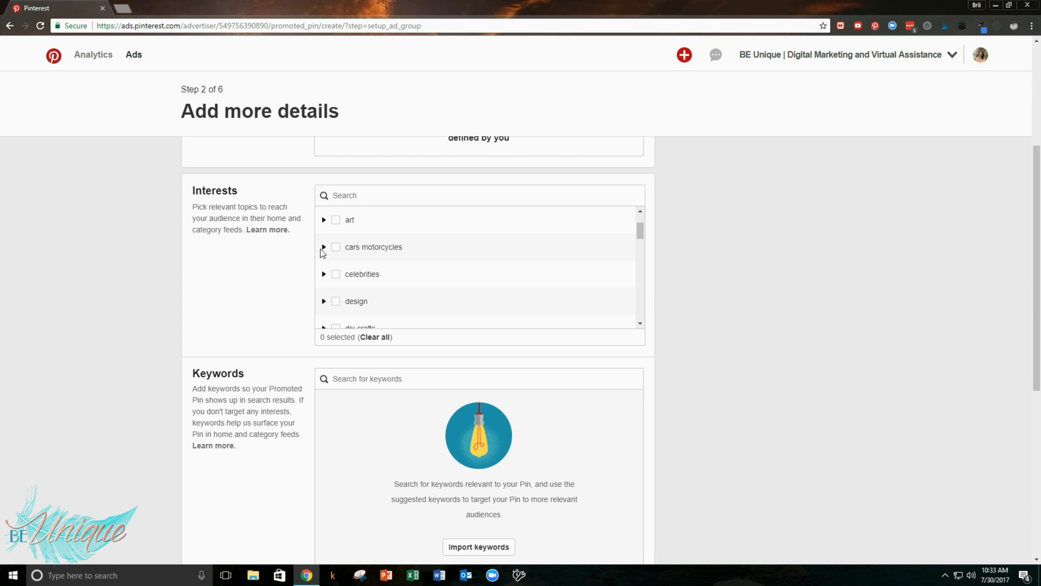
{"action": "left_click", "coordinate": [324, 248]}
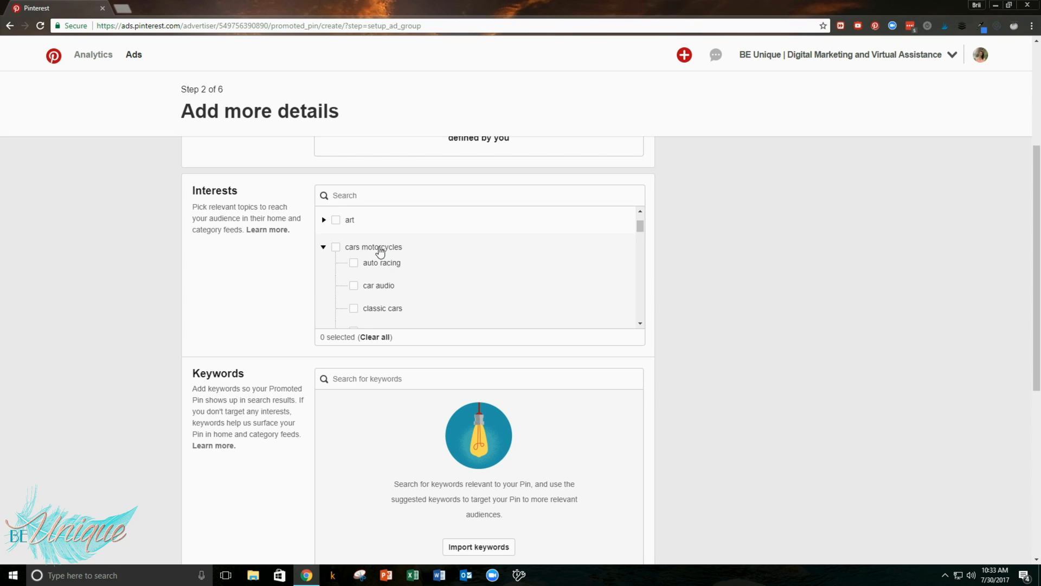
{"action": "left_click", "coordinate": [323, 248]}
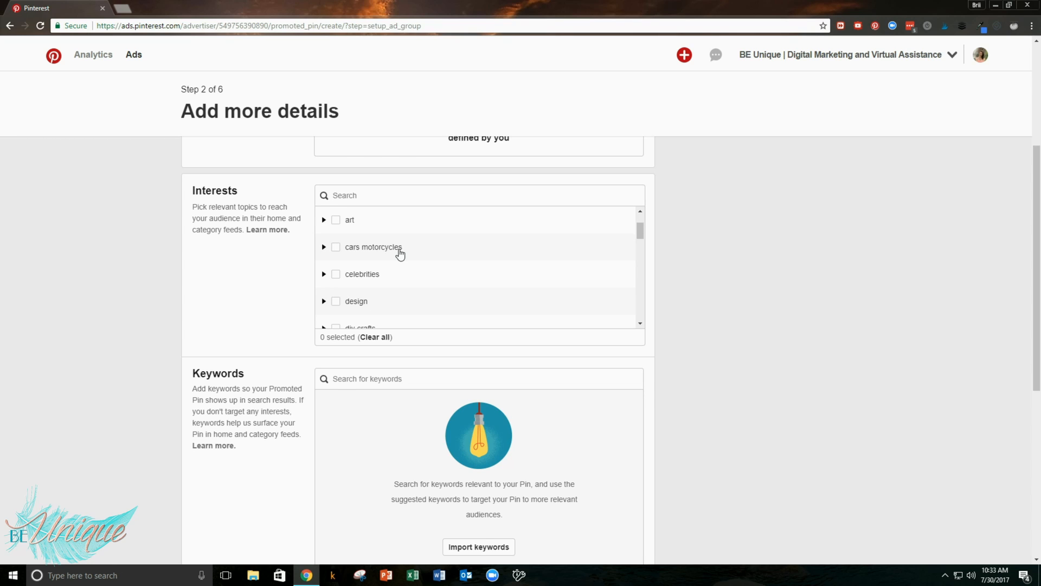
- Select the education and technology interests with all their subtopics for the ad group
{"action": "scroll", "coordinate": [401, 254], "scroll_direction": "down", "scroll_amount": 2}
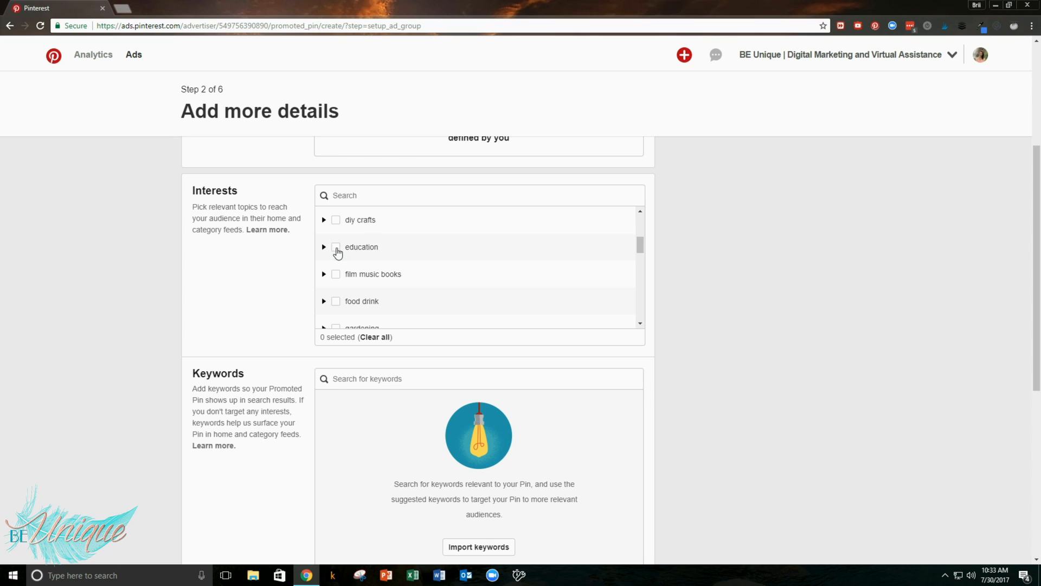
{"action": "left_click", "coordinate": [336, 248]}
{"action": "scroll", "coordinate": [400, 257], "scroll_direction": "down", "scroll_amount": 2}
{"action": "scroll", "coordinate": [402, 258], "scroll_direction": "down", "scroll_amount": 7}
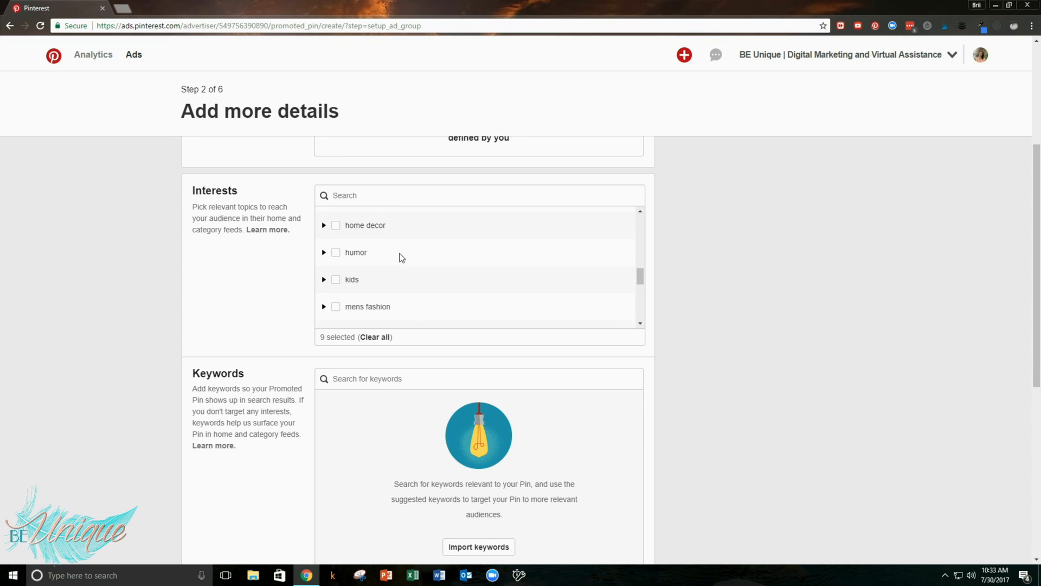
{"action": "left_click", "coordinate": [336, 304]}
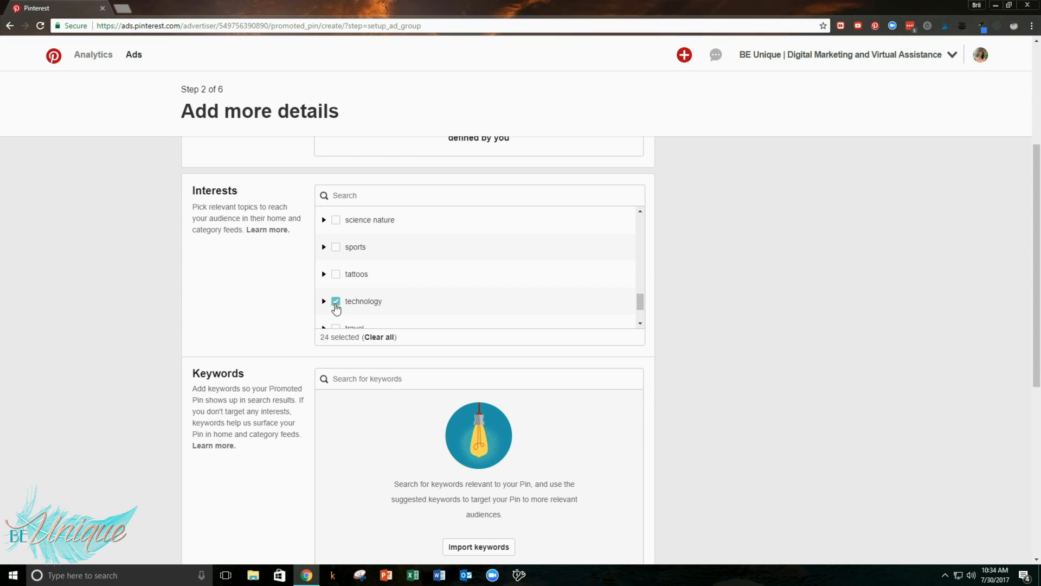
{"action": "scroll", "coordinate": [416, 277], "scroll_direction": "down", "scroll_amount": 2}
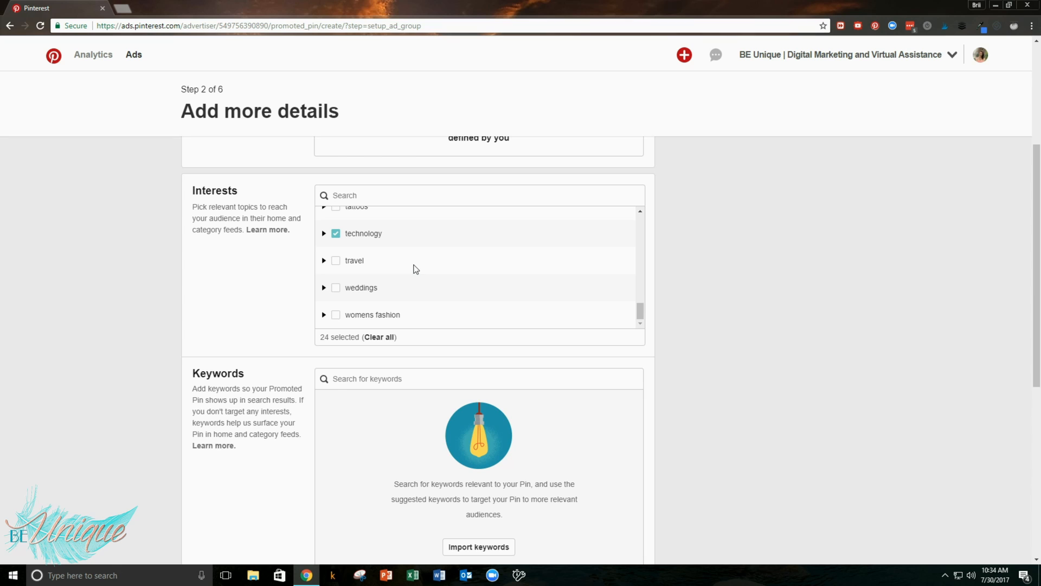
{"action": "scroll", "coordinate": [369, 259], "scroll_direction": "up", "scroll_amount": 3}
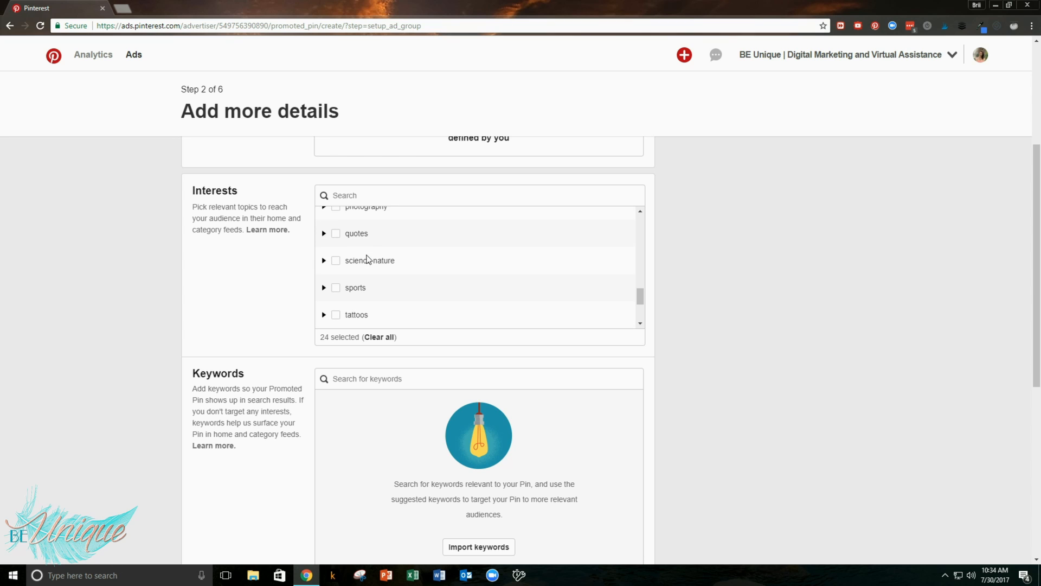
{"action": "scroll", "coordinate": [426, 249], "scroll_direction": "up", "scroll_amount": 5}
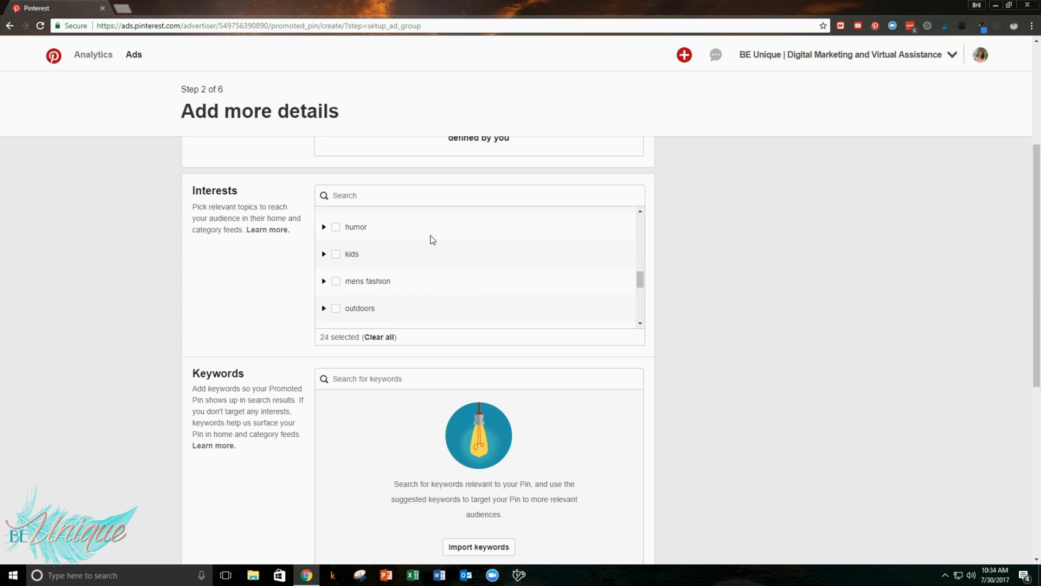
{"action": "scroll", "coordinate": [431, 239], "scroll_direction": "up", "scroll_amount": 5}
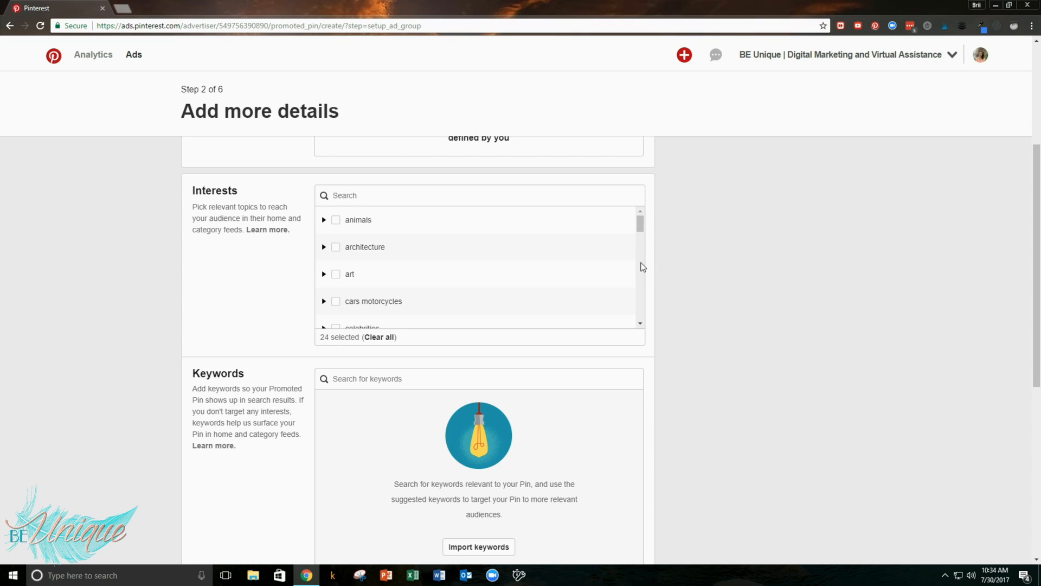
- Review the separator options for importing multiple keywords, leaving the import without adding any
{"action": "scroll", "coordinate": [667, 263], "scroll_direction": "down", "scroll_amount": 4}
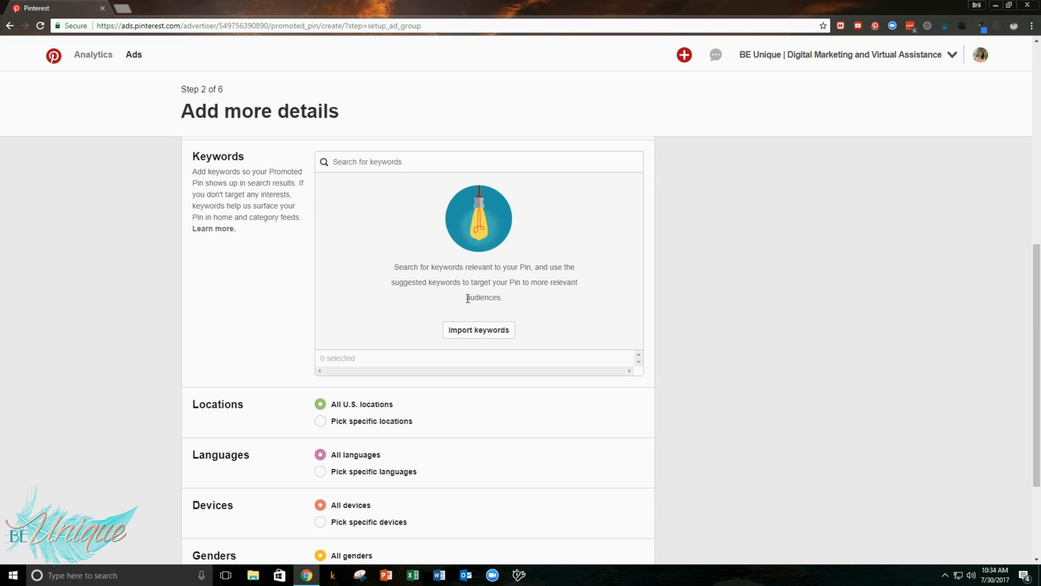
{"action": "left_click", "coordinate": [478, 330]}
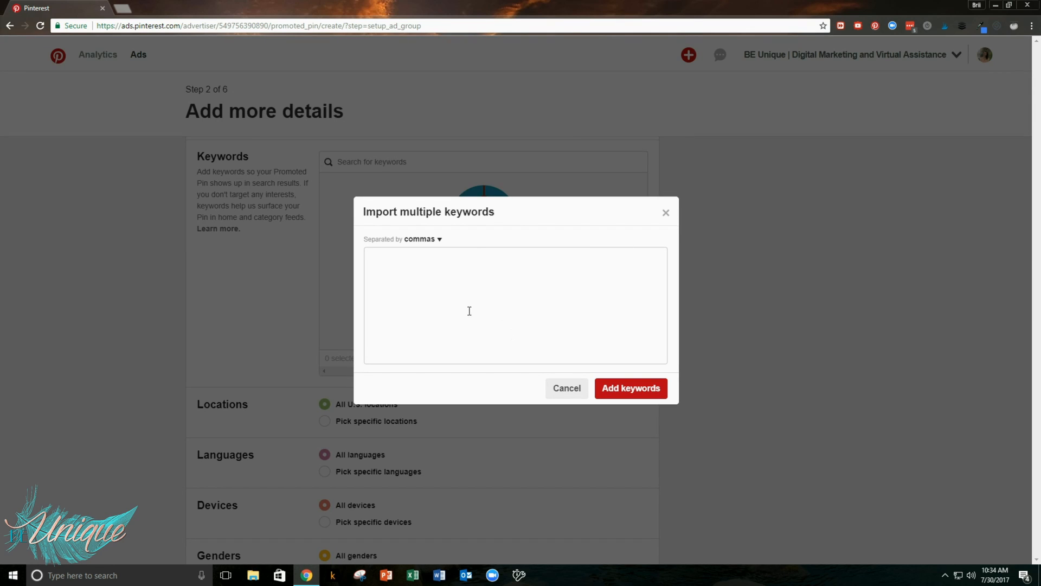
{"action": "left_click", "coordinate": [440, 241]}
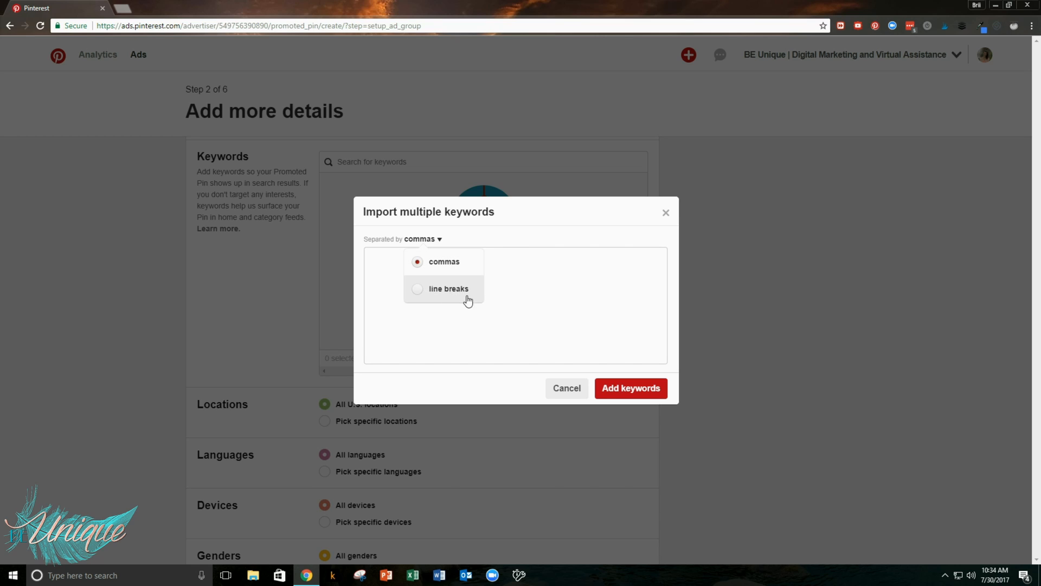
{"action": "left_click", "coordinate": [529, 301]}
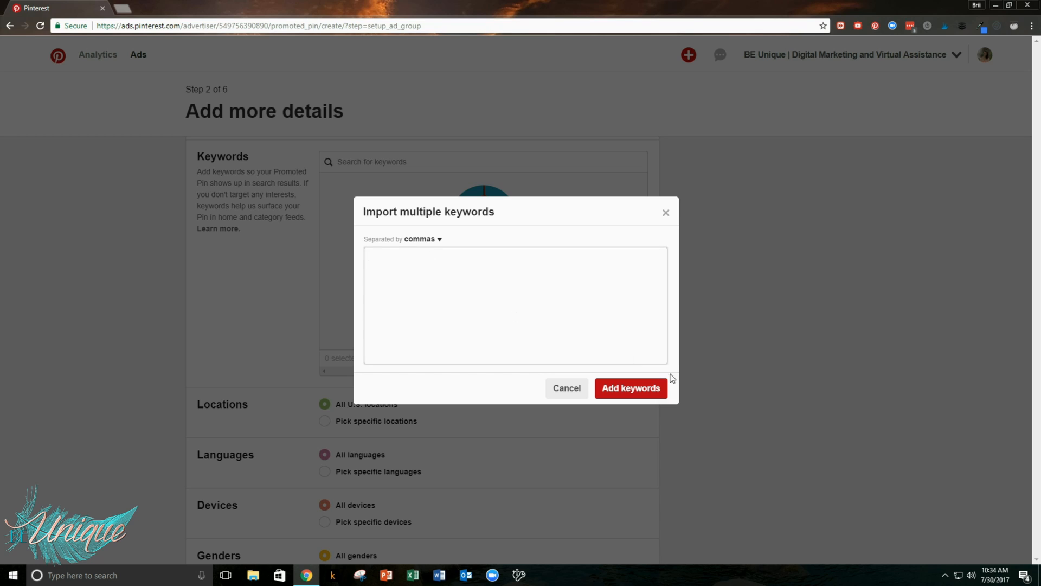
{"action": "left_click", "coordinate": [566, 388]}
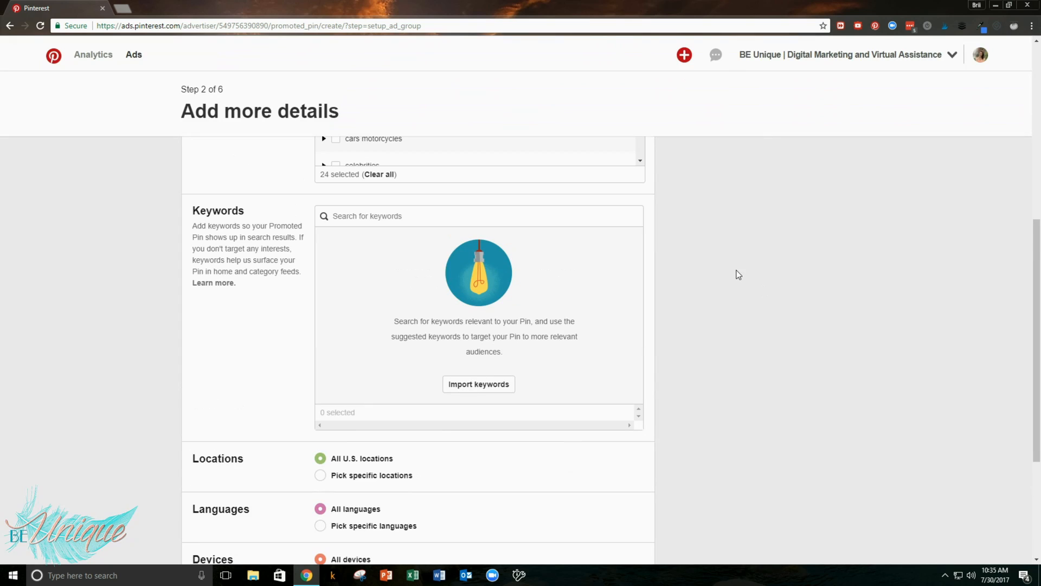
- Search the ad group's keywords for Pinterest marketing and choose the suggestion "pinterest marketing tips"
{"action": "left_click", "coordinate": [362, 218]}
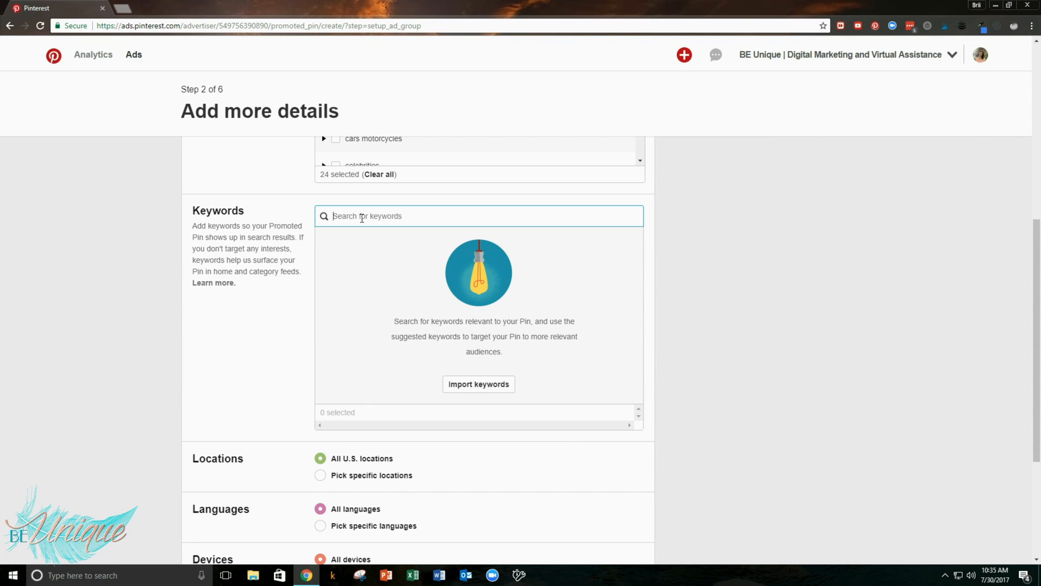
{"action": "type", "text": "Pinte"}
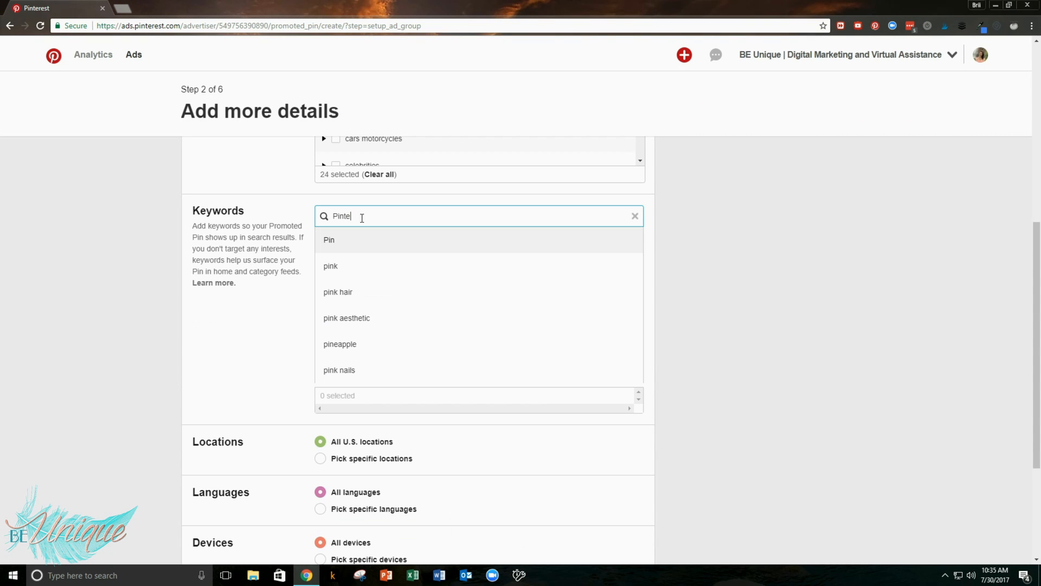
{"action": "type", "text": "rest MArketing"}
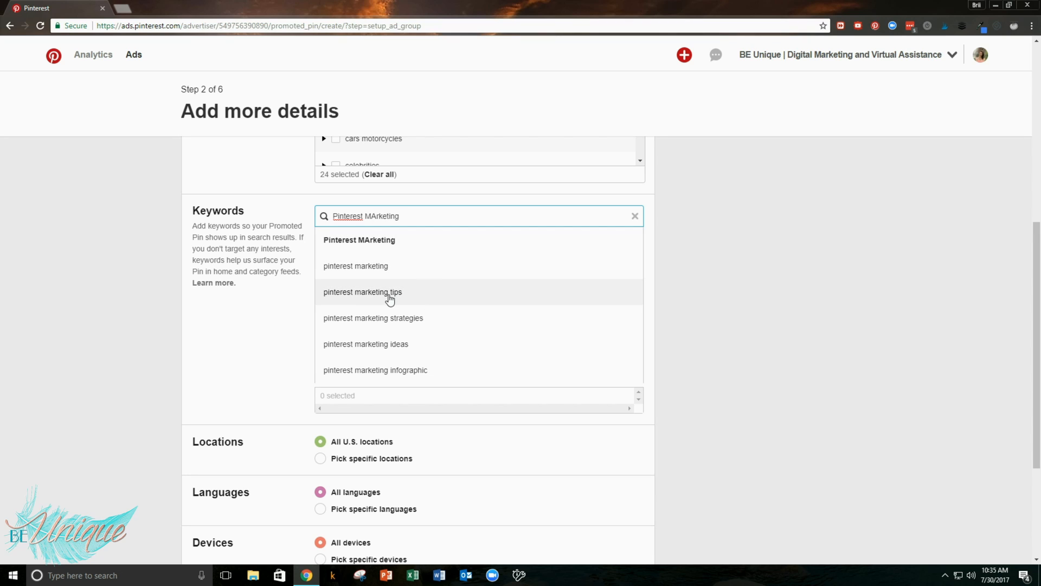
{"action": "left_click", "coordinate": [390, 294]}
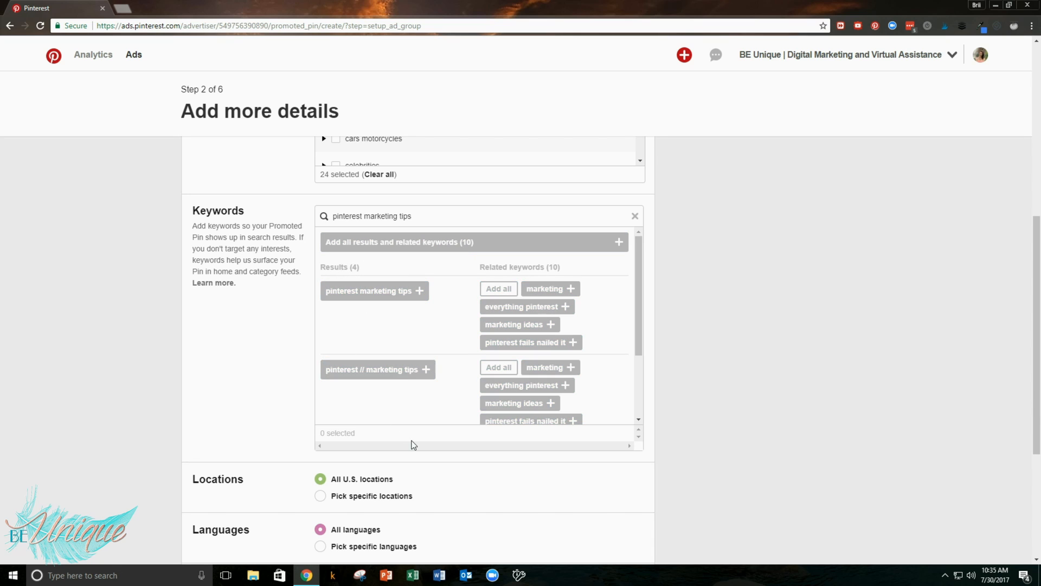
- Look through the pinterest marketing tips matches and add all results and related keywords to the ad group
{"action": "scroll", "coordinate": [410, 380], "scroll_direction": "down", "scroll_amount": 4}
{"action": "scroll", "coordinate": [428, 393], "scroll_direction": "up", "scroll_amount": 3}
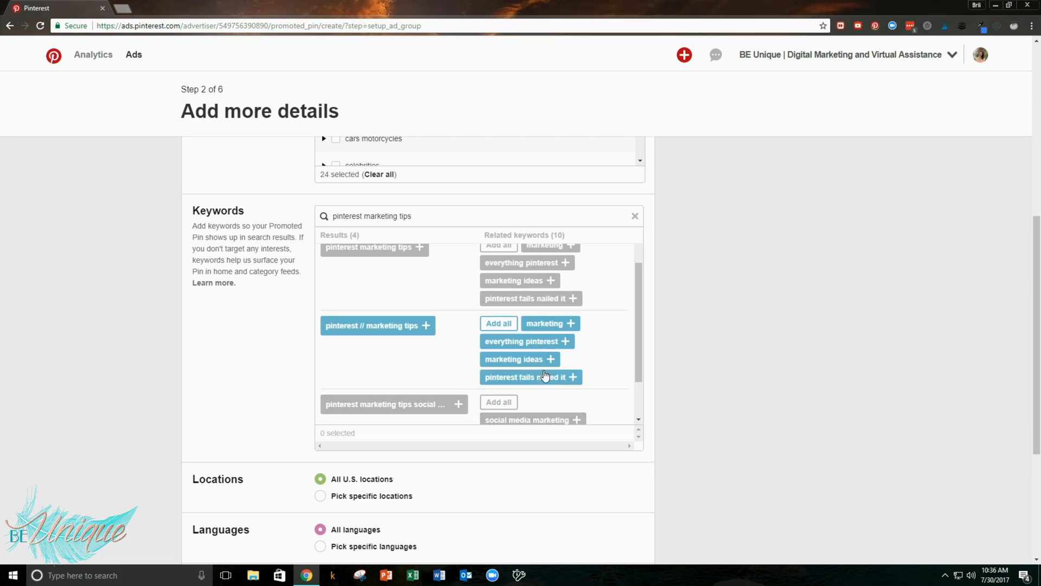
{"action": "scroll", "coordinate": [536, 374], "scroll_direction": "up", "scroll_amount": 2}
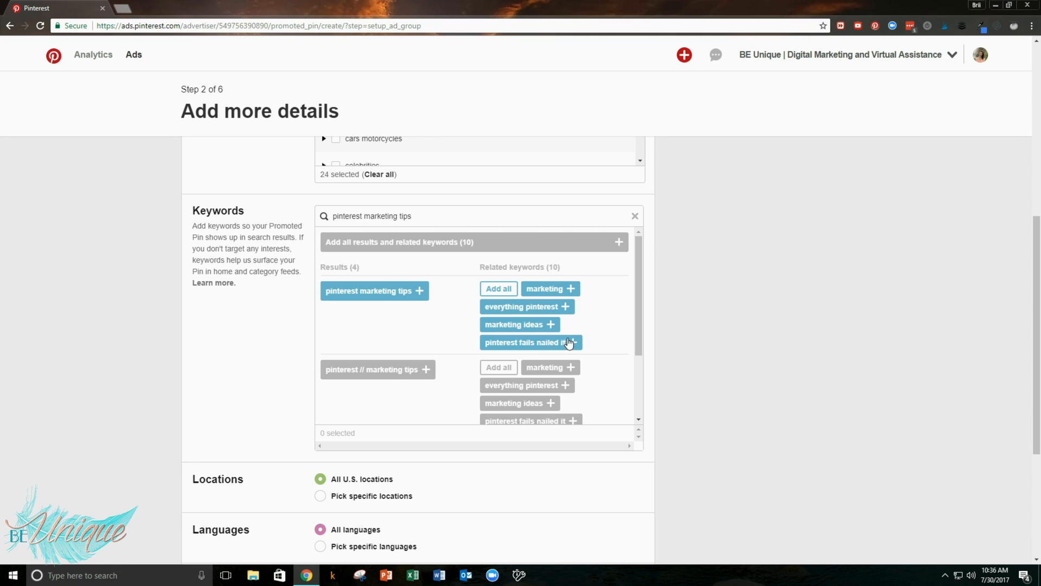
{"action": "scroll", "coordinate": [597, 324], "scroll_direction": "down", "scroll_amount": 1}
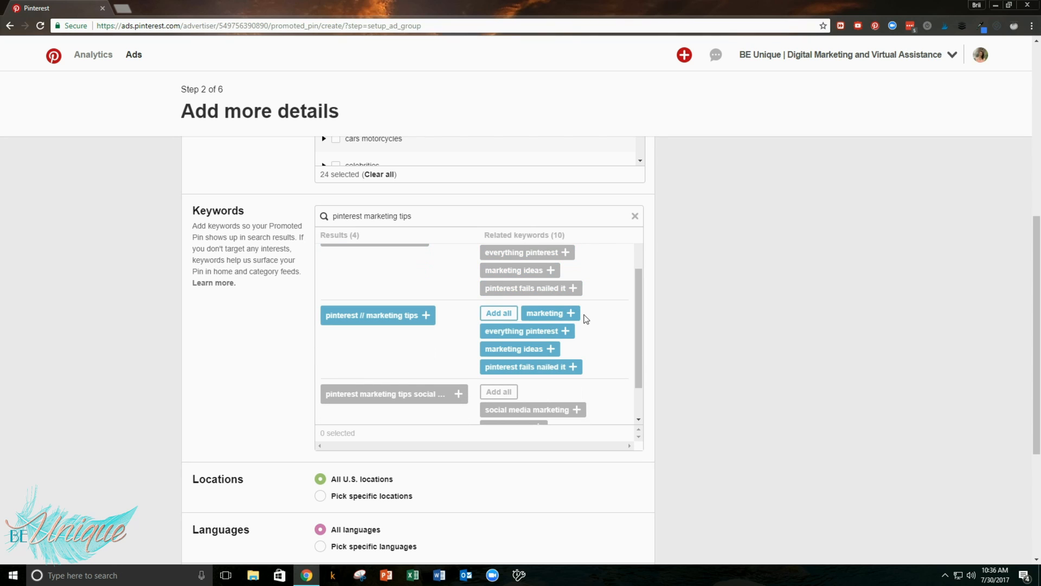
{"action": "scroll", "coordinate": [601, 329], "scroll_direction": "down", "scroll_amount": 1}
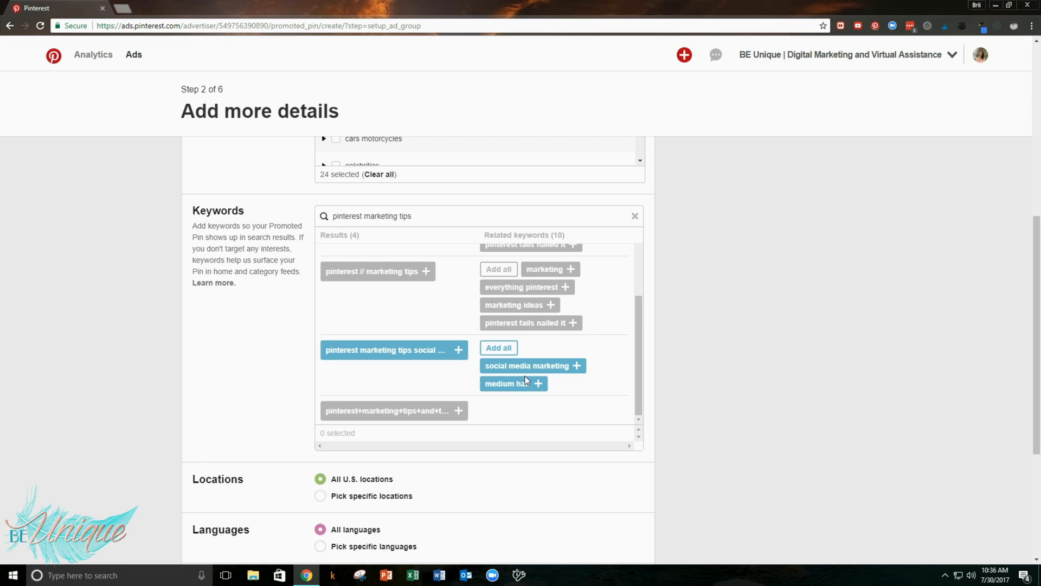
{"action": "scroll", "coordinate": [525, 376], "scroll_direction": "down", "scroll_amount": 1}
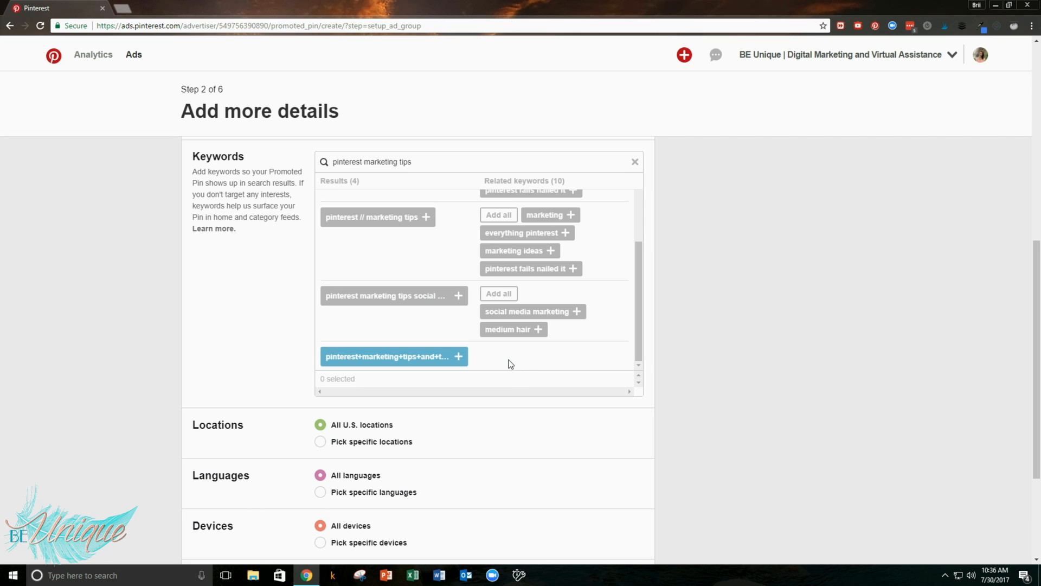
{"action": "scroll", "coordinate": [511, 358], "scroll_direction": "up", "scroll_amount": 4}
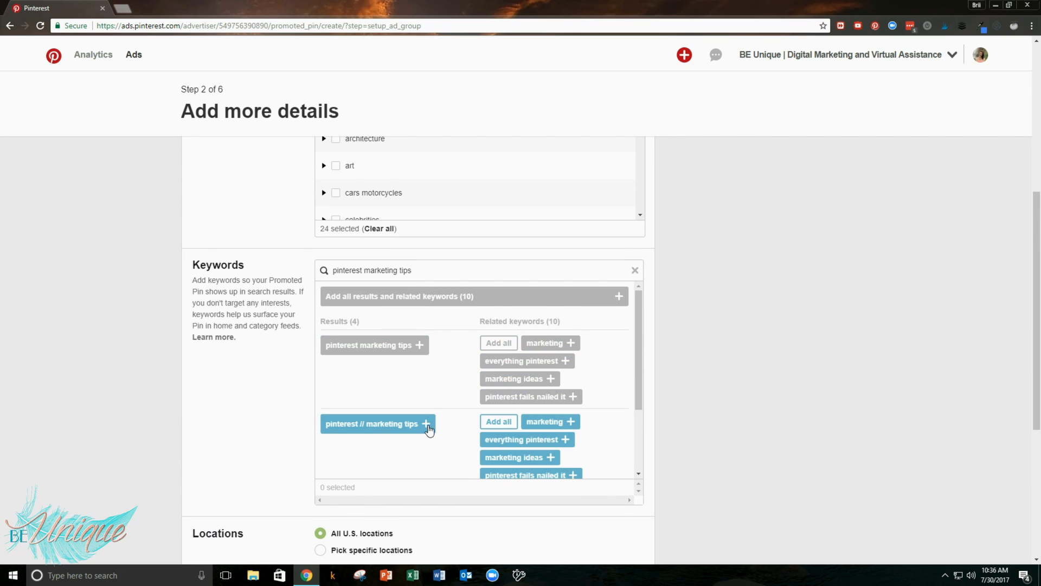
{"action": "left_click", "coordinate": [460, 305]}
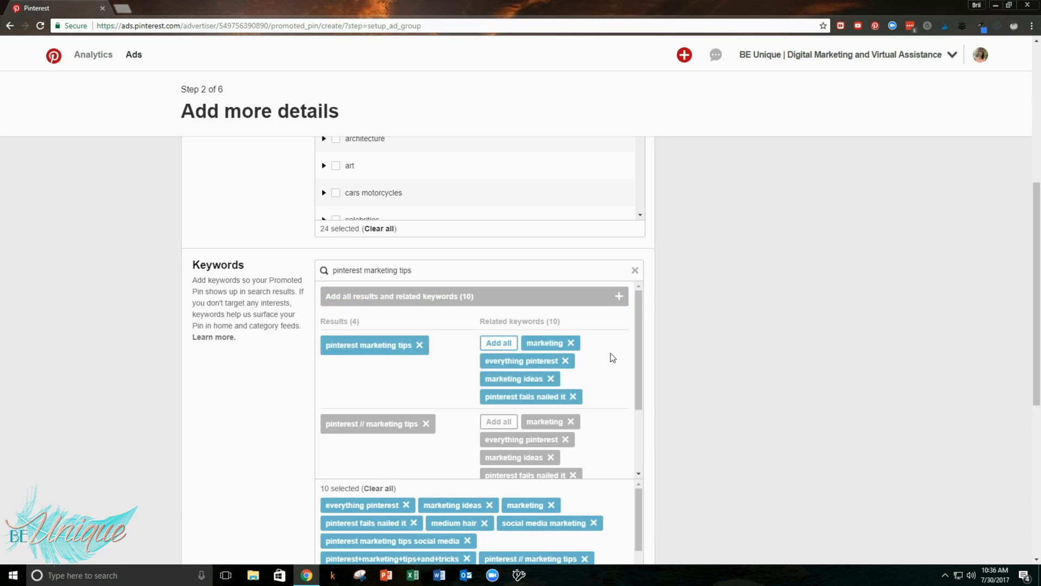
- Remove "medium hair" and "pinterest fails nailed it" from the selected keywords
{"action": "scroll", "coordinate": [706, 390], "scroll_direction": "down", "scroll_amount": 2}
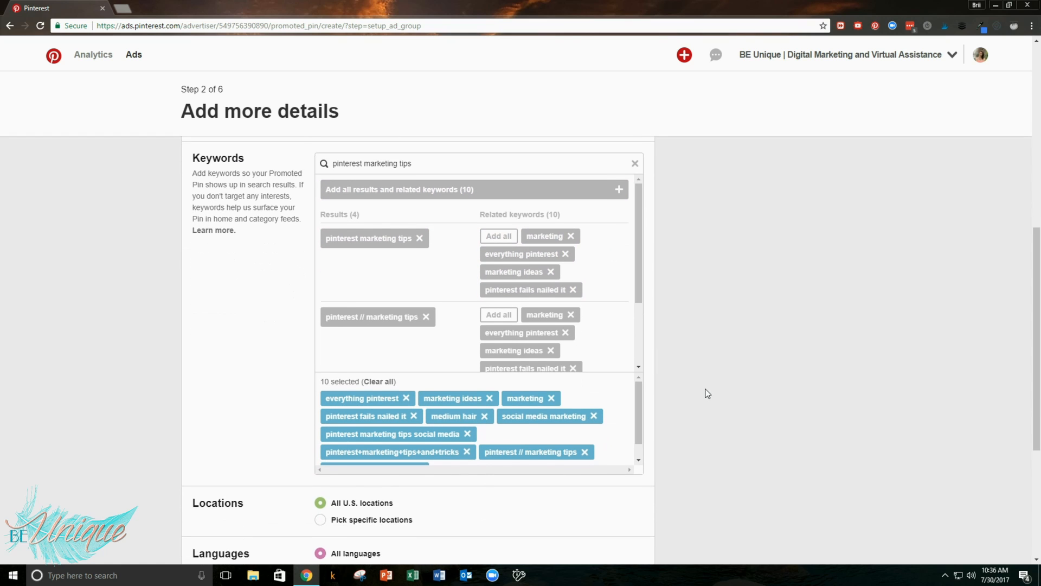
{"action": "left_click", "coordinate": [484, 415]}
{"action": "left_click", "coordinate": [414, 415]}
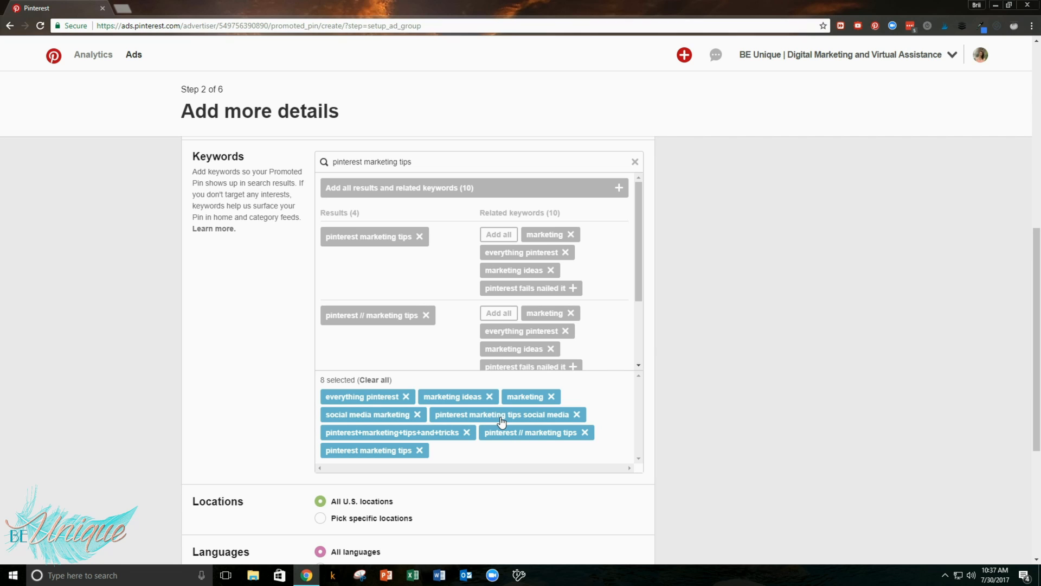
- Search the keywords for "small business marketing" and choose the suggestion "small business marketing tips"
{"action": "left_click_drag", "start_coordinate": [425, 158], "coordinate": [301, 160]}
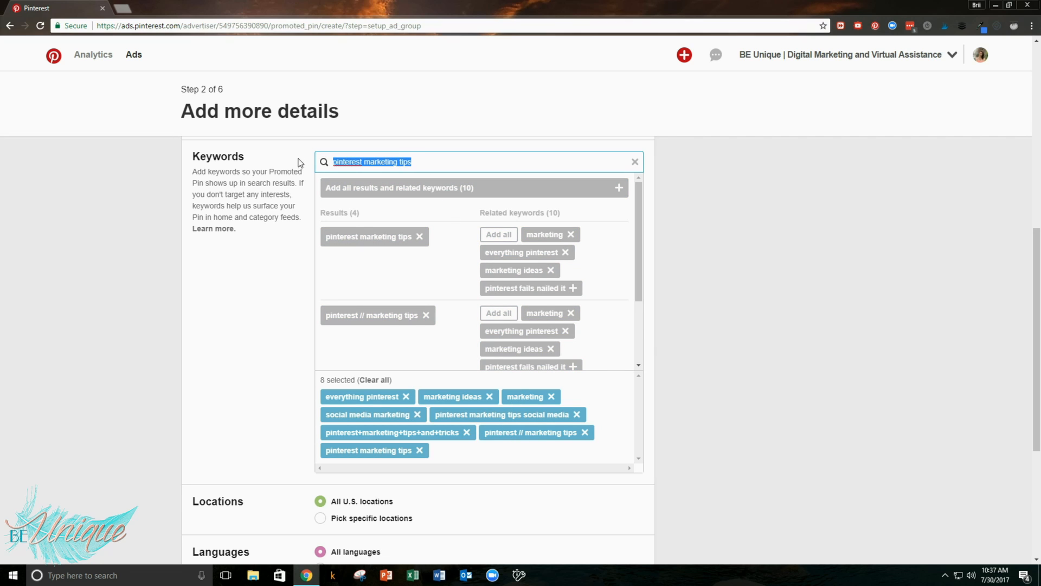
{"action": "type", "text": "small "}
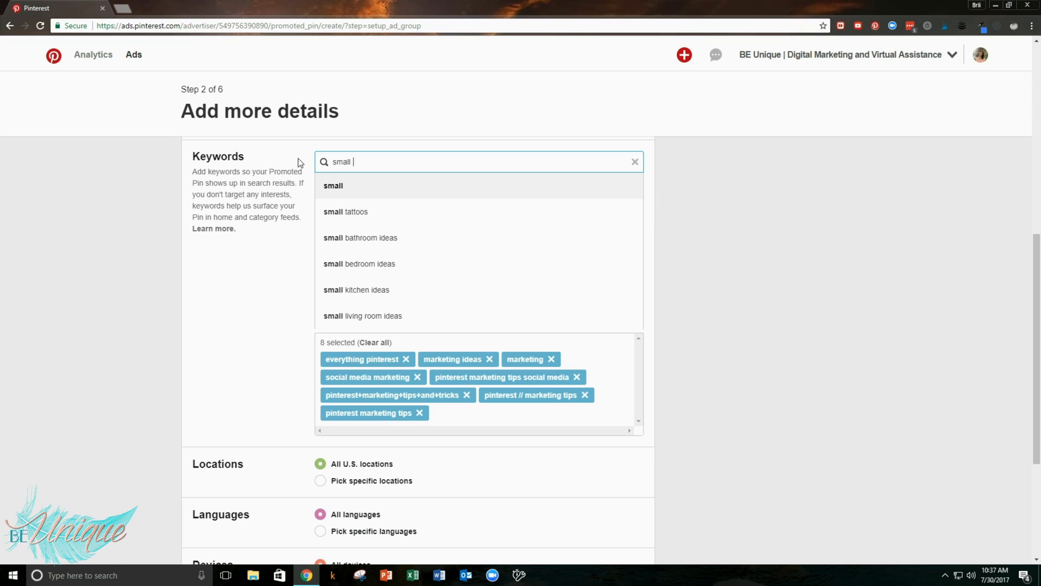
{"action": "type", "text": "susiness marketing"}
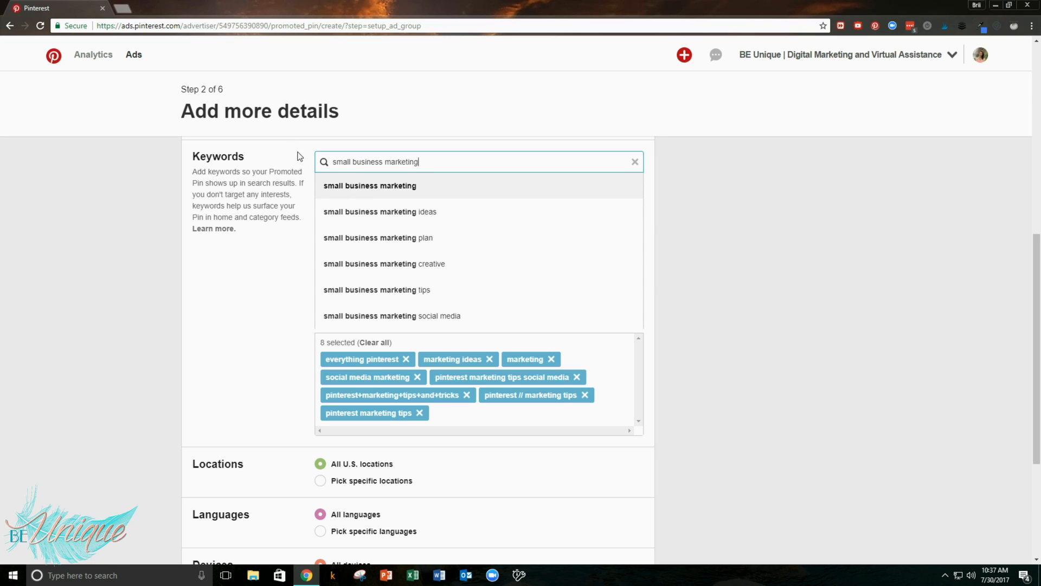
{"action": "left_click", "coordinate": [385, 293]}
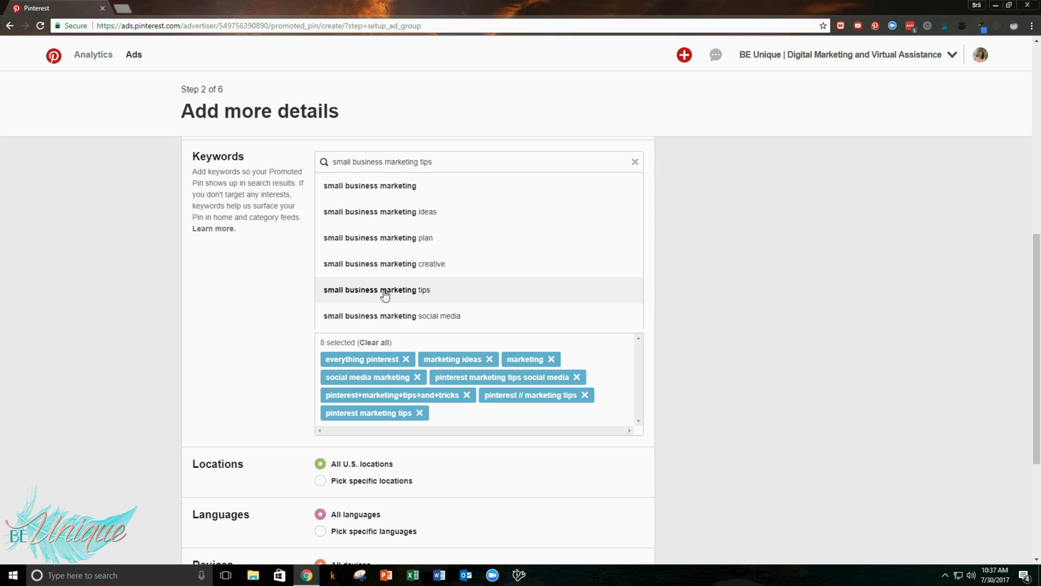
{"action": "scroll", "coordinate": [394, 278], "scroll_direction": "up", "scroll_amount": 1}
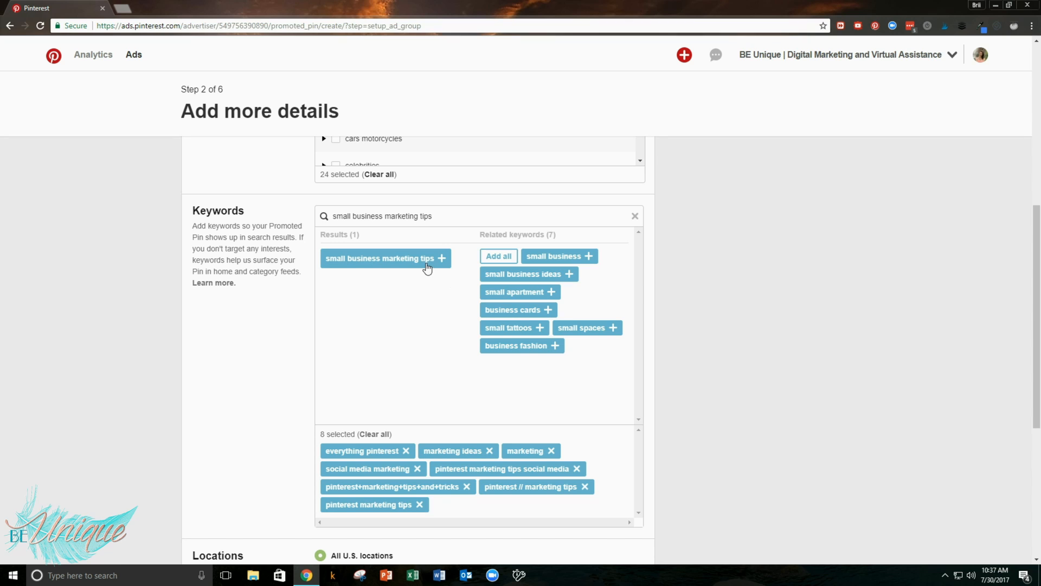
{"action": "scroll", "coordinate": [454, 253], "scroll_direction": "up", "scroll_amount": 1}
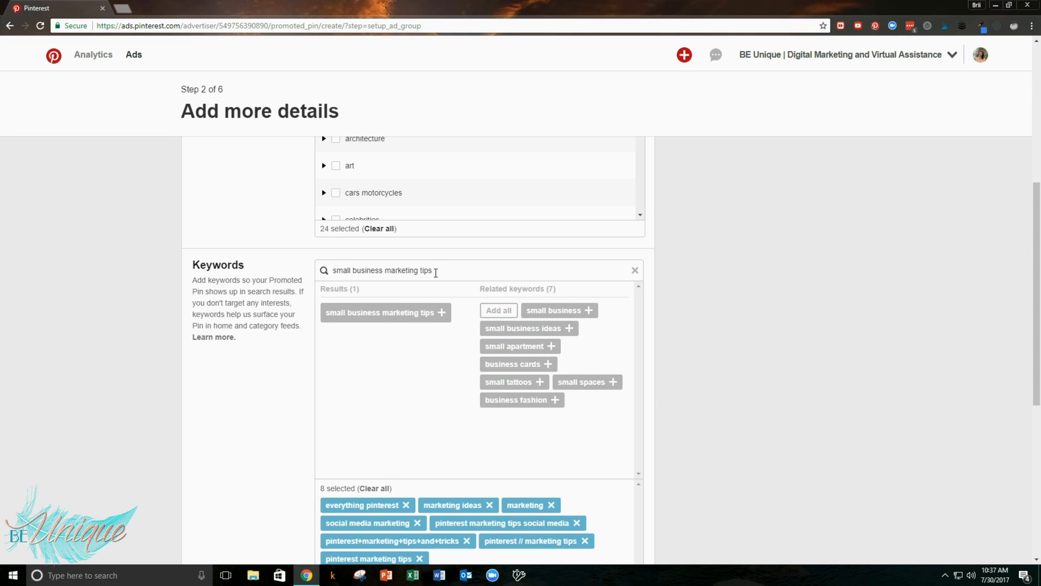
- Add the keywords "small business marketing tips", "small business" and "small business ideas", and check the selected keyword list
{"action": "left_click_drag", "start_coordinate": [435, 272], "coordinate": [332, 271]}
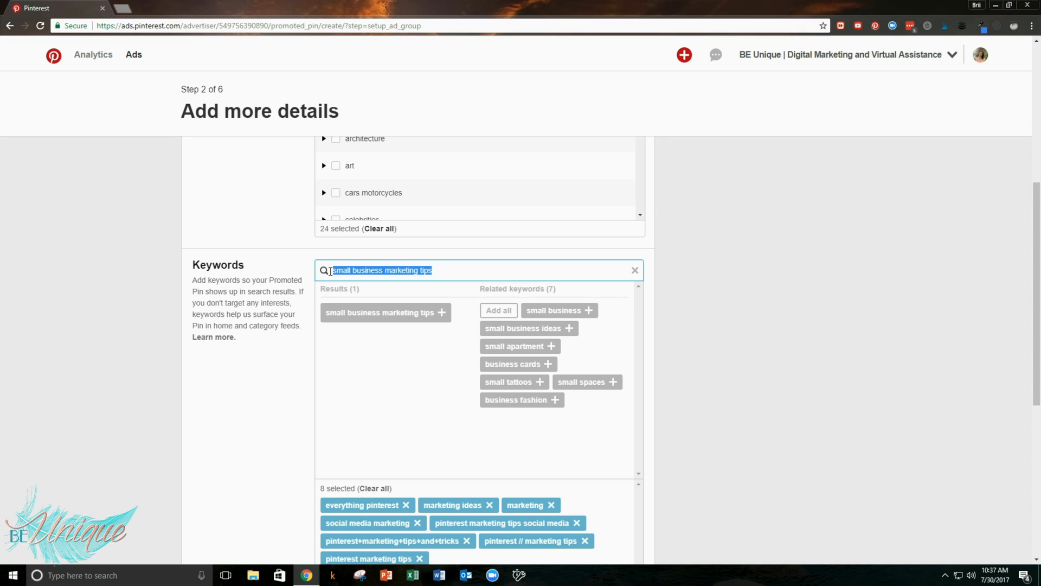
{"action": "left_click", "coordinate": [473, 271]}
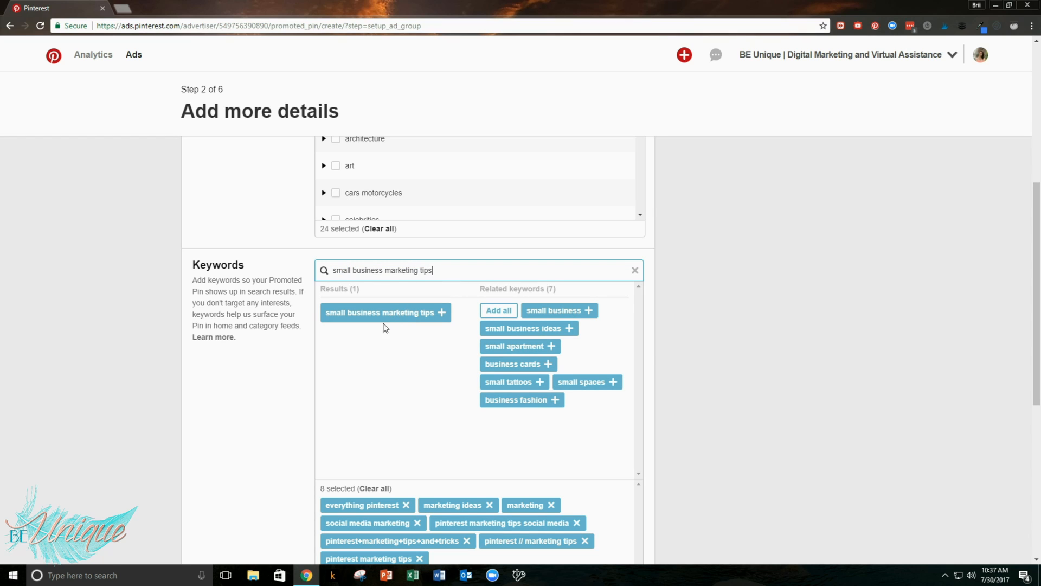
{"action": "left_click", "coordinate": [386, 317]}
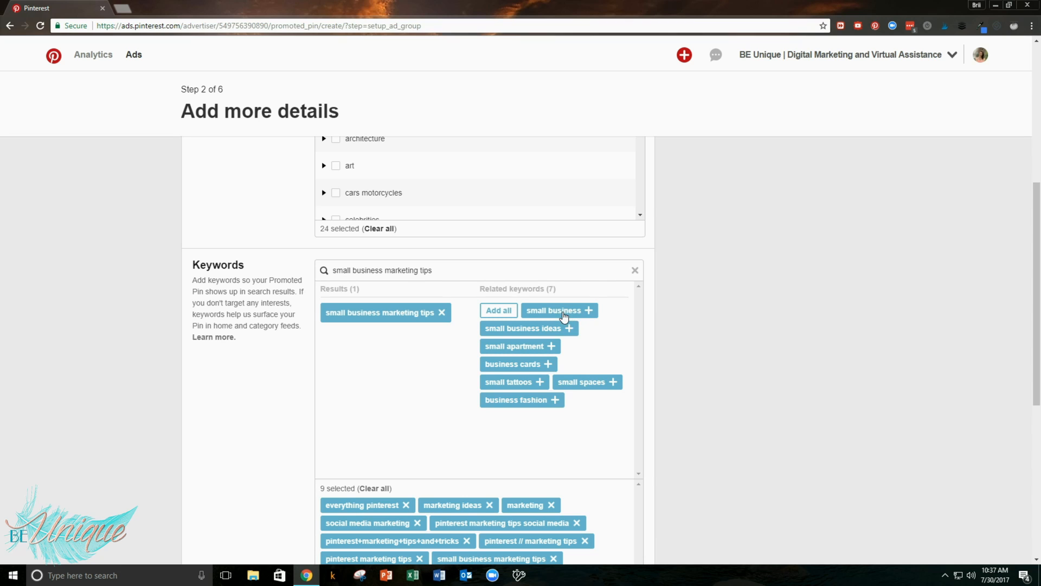
{"action": "left_click", "coordinate": [564, 311]}
{"action": "left_click", "coordinate": [539, 329]}
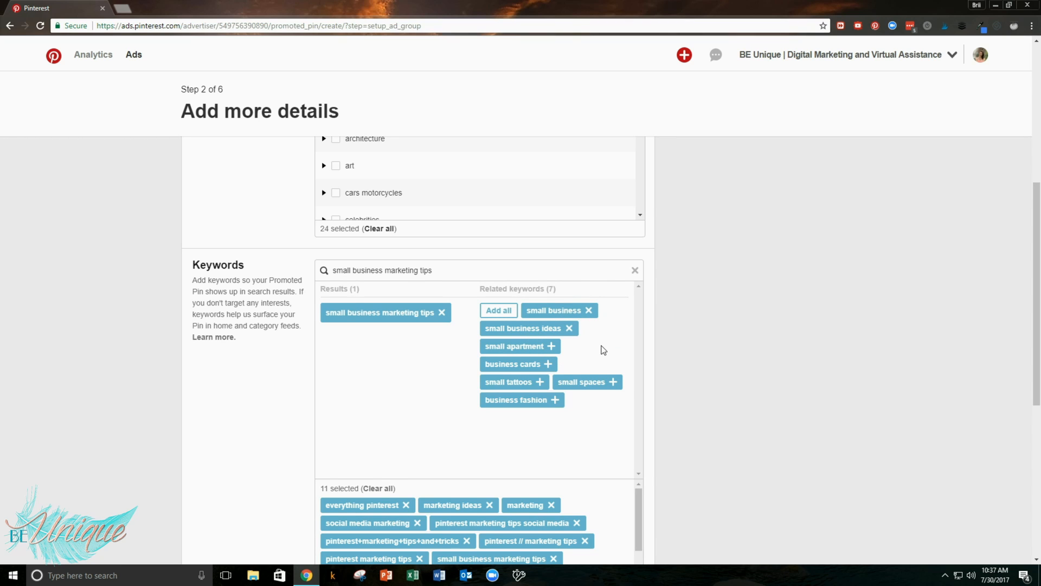
{"action": "scroll", "coordinate": [601, 351], "scroll_direction": "down", "scroll_amount": 2}
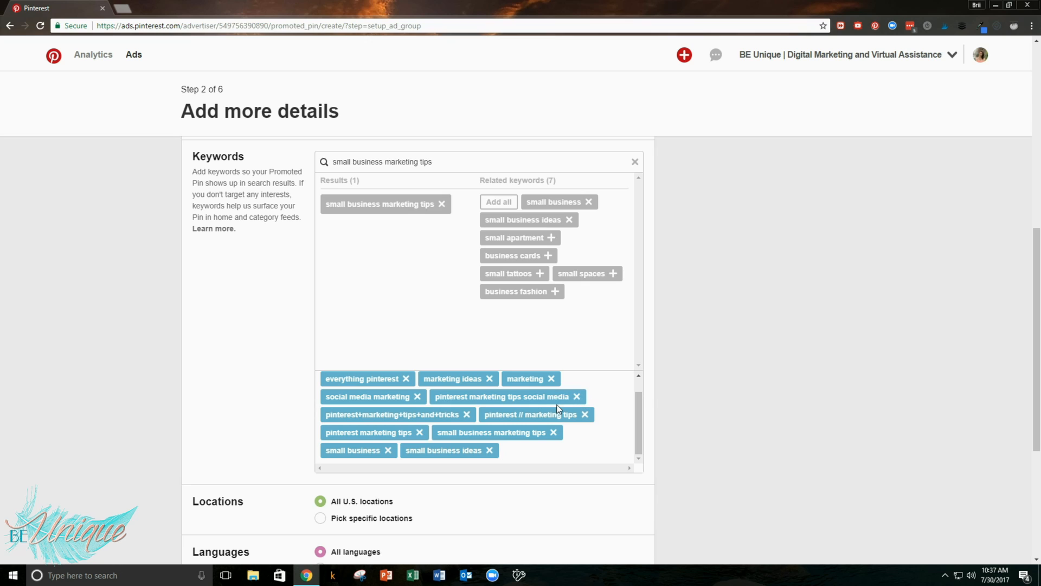
{"action": "left_click_drag", "start_coordinate": [321, 383], "coordinate": [401, 385]}
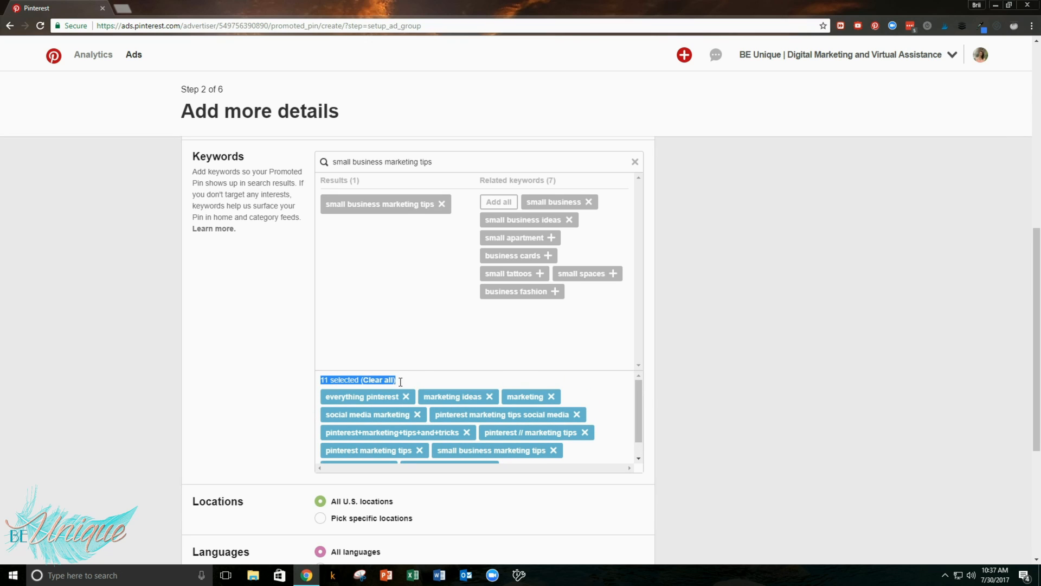
{"action": "left_click", "coordinate": [409, 385]}
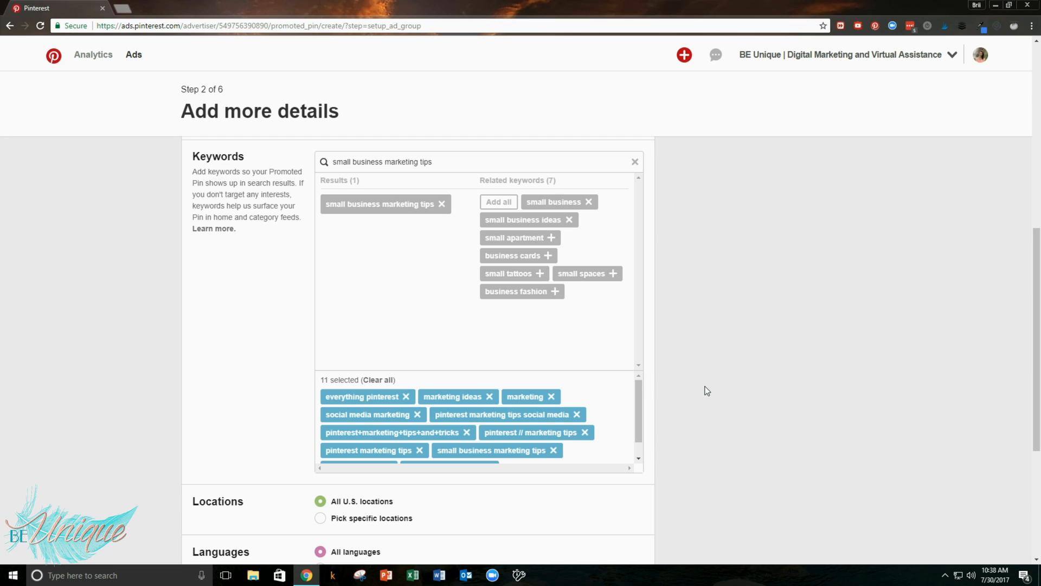
- Change the keyword search to "small business quotes" and add all its results and related keywords
{"action": "left_click_drag", "start_coordinate": [450, 165], "coordinate": [388, 164]}
{"action": "key", "text": "BackSpace"}
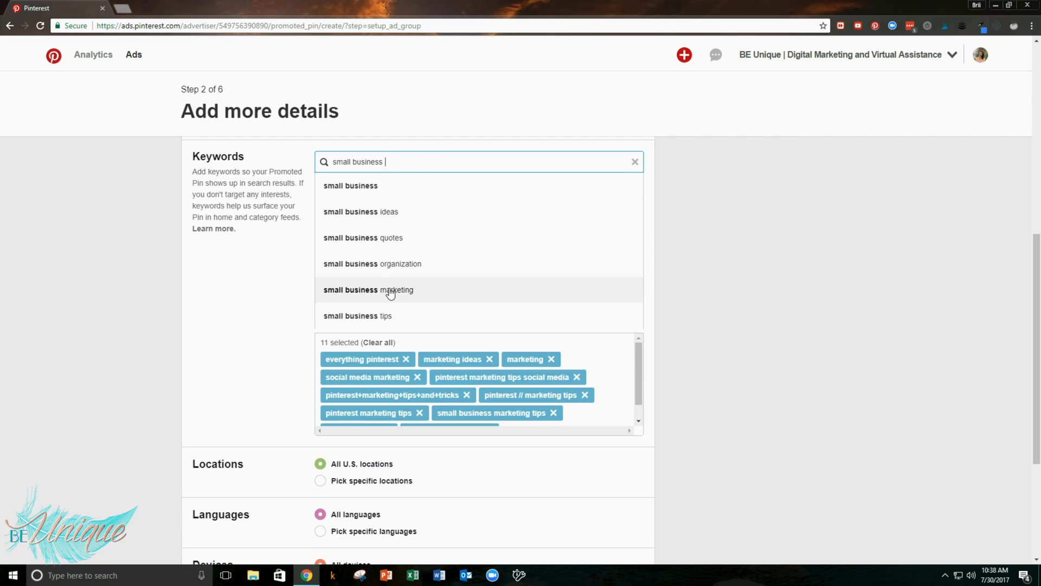
{"action": "left_click", "coordinate": [382, 235]}
{"action": "left_click", "coordinate": [454, 196]}
- Change the keyword search to "small business ideas" and add all its results and related keywords
{"action": "left_click", "coordinate": [428, 165]}
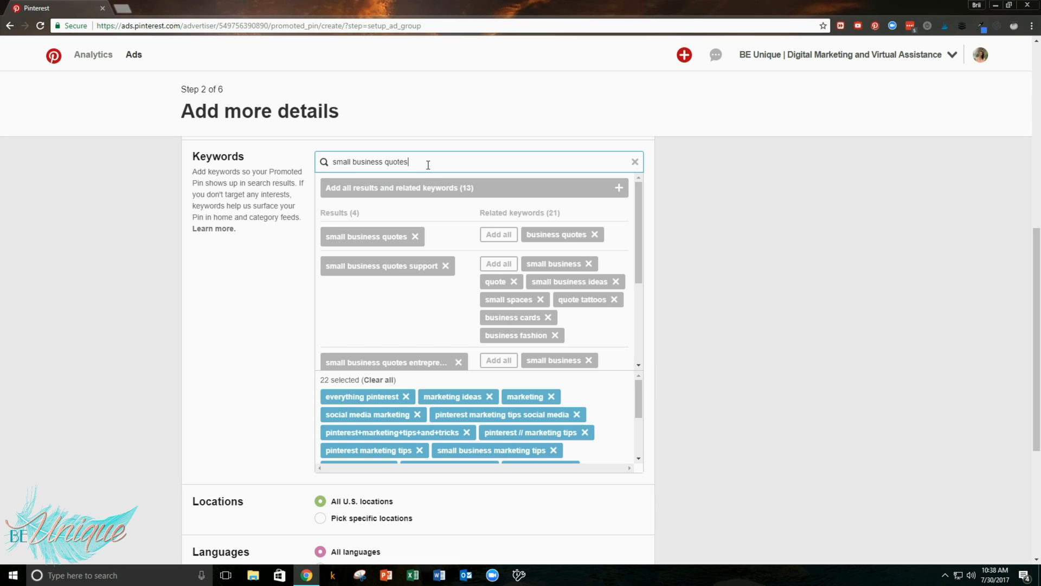
{"action": "key", "text": "BackSpace"}
{"action": "key", "text": "BackSpace"}
{"action": "key", "text": "BackSpace"}
{"action": "key", "text": "BackSpace"}
{"action": "key", "text": "BackSpace"}
{"action": "key", "text": "BackSpace"}
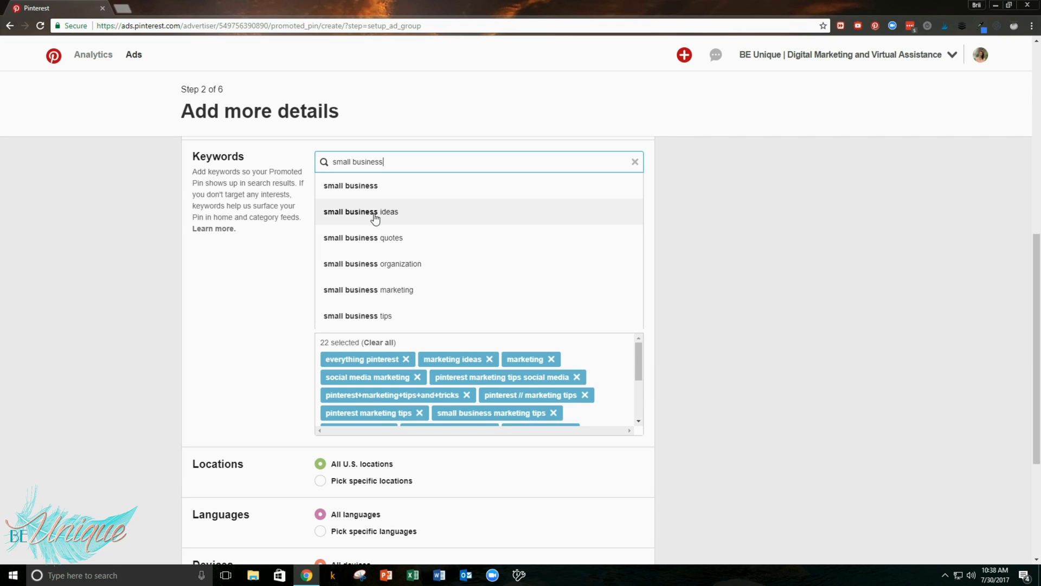
{"action": "left_click", "coordinate": [375, 213]}
{"action": "left_click", "coordinate": [502, 190]}
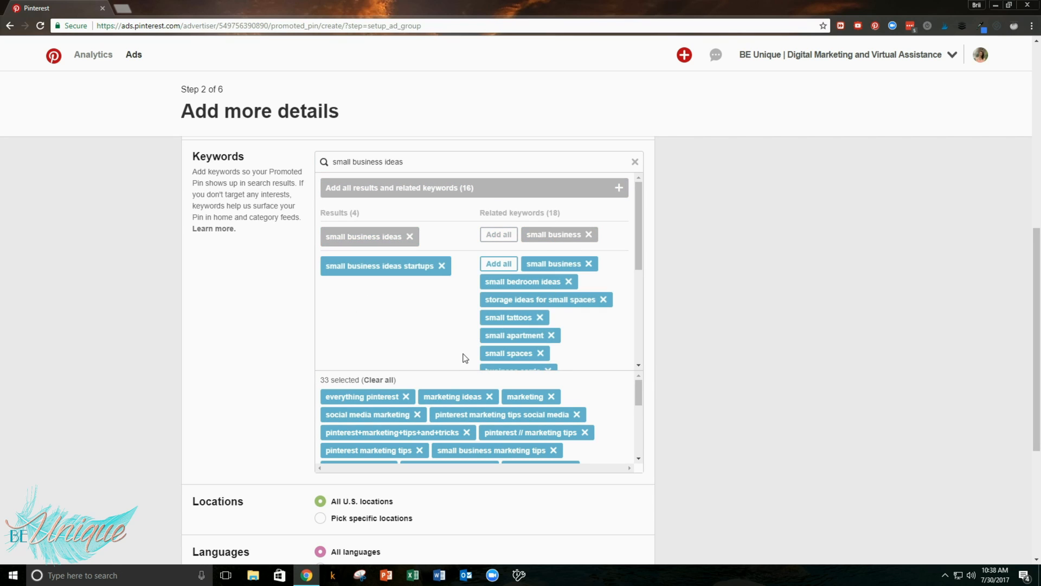
- Change the keyword search to "small business tips", add all its results and related keywords, and check the selected keyword list
{"action": "left_click", "coordinate": [405, 160]}
{"action": "key", "text": "BackSpace"}
{"action": "key", "text": "BackSpace"}
{"action": "key", "text": "BackSpace"}
{"action": "key", "text": "BackSpace"}
{"action": "key", "text": "BackSpace"}
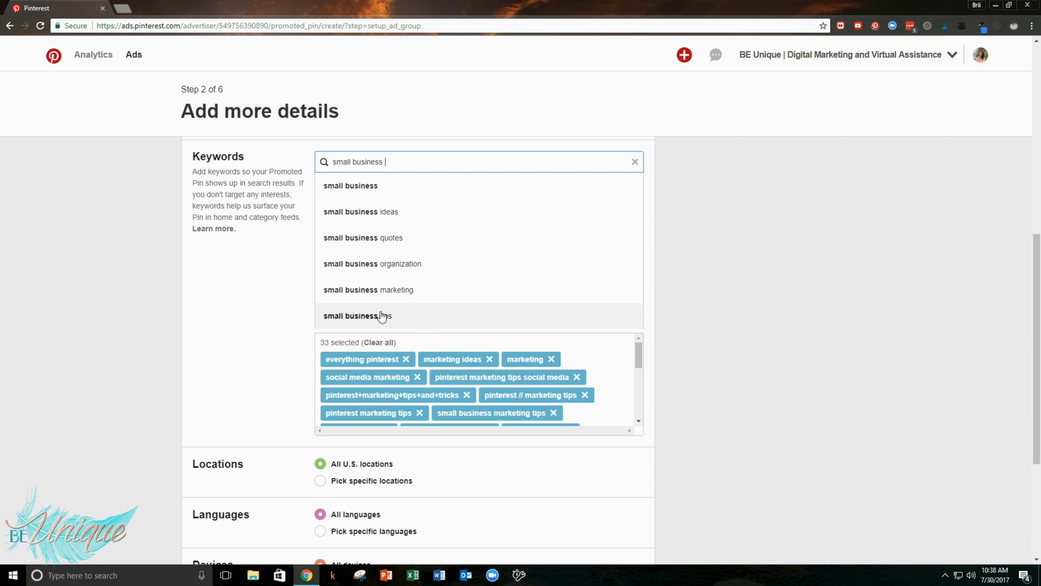
{"action": "left_click", "coordinate": [392, 315]}
{"action": "left_click", "coordinate": [464, 187]}
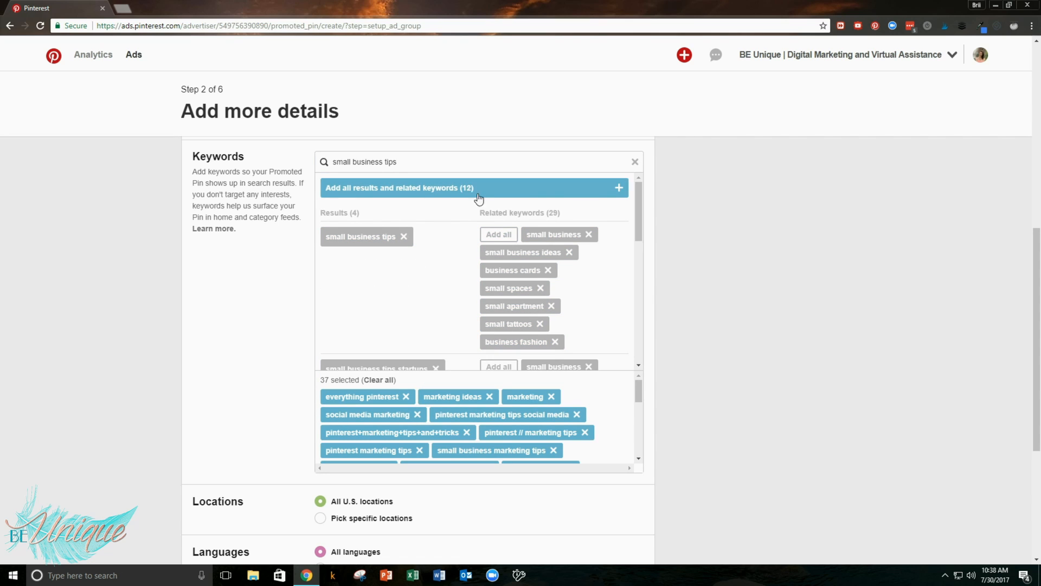
{"action": "left_click", "coordinate": [408, 163]}
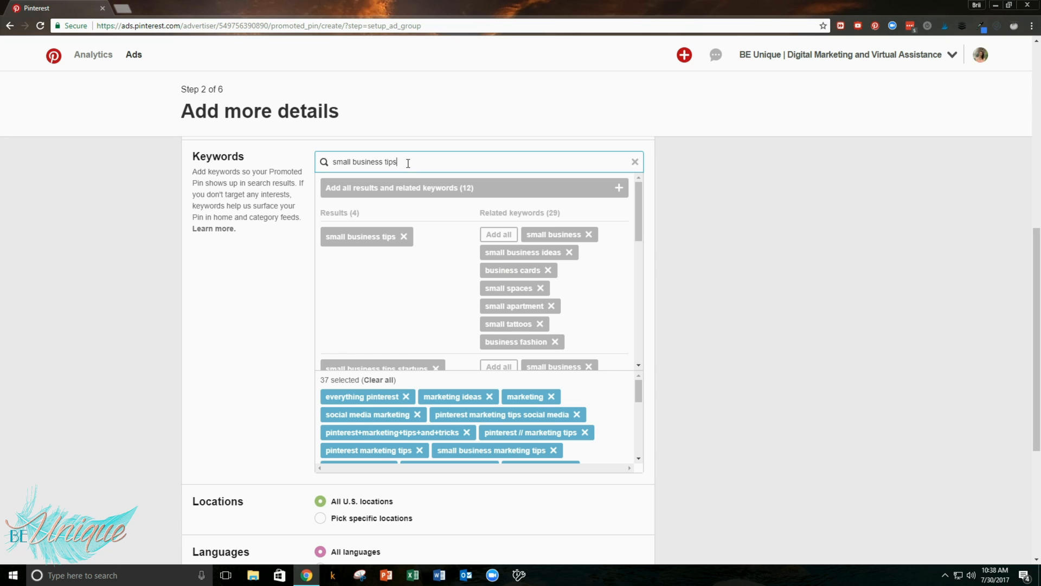
{"action": "scroll", "coordinate": [575, 233], "scroll_direction": "down", "scroll_amount": 1}
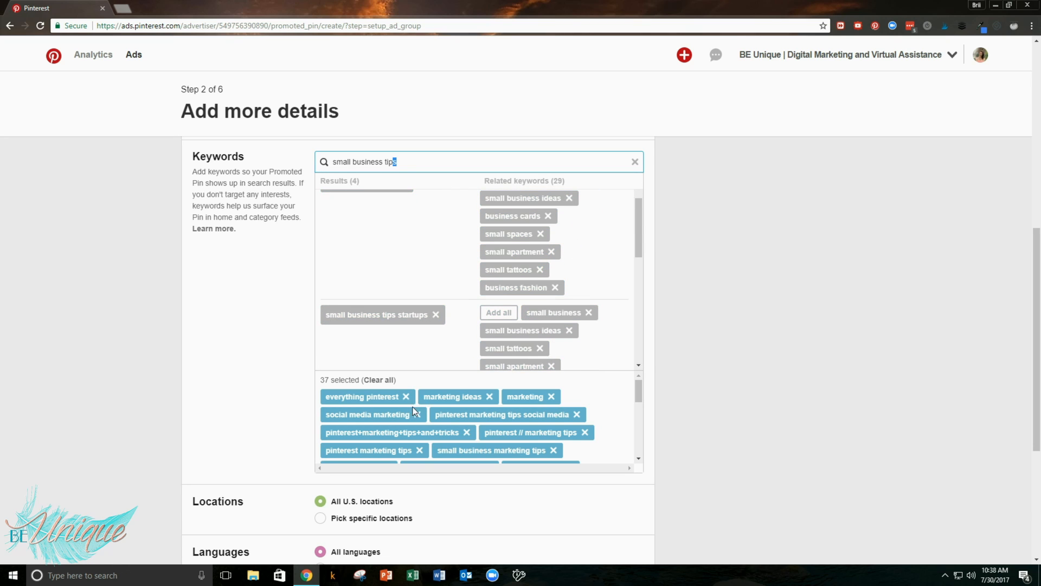
{"action": "scroll", "coordinate": [419, 418], "scroll_direction": "down", "scroll_amount": 1}
{"action": "scroll", "coordinate": [418, 418], "scroll_direction": "down", "scroll_amount": 5}
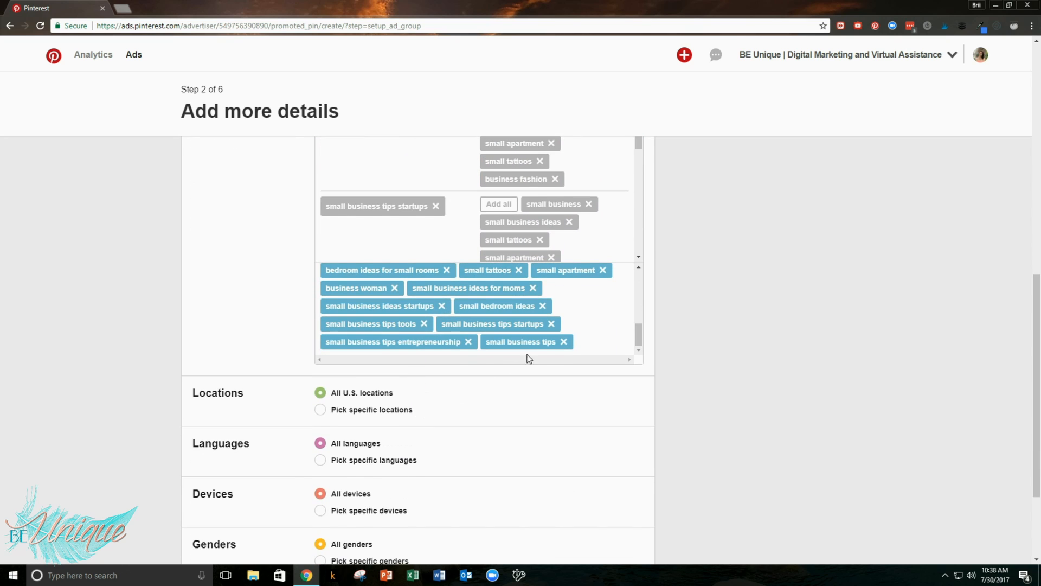
- Look through the countries offered for specific location targeting and return the setting to all U.S. locations
{"action": "scroll", "coordinate": [737, 351], "scroll_direction": "down", "scroll_amount": 2}
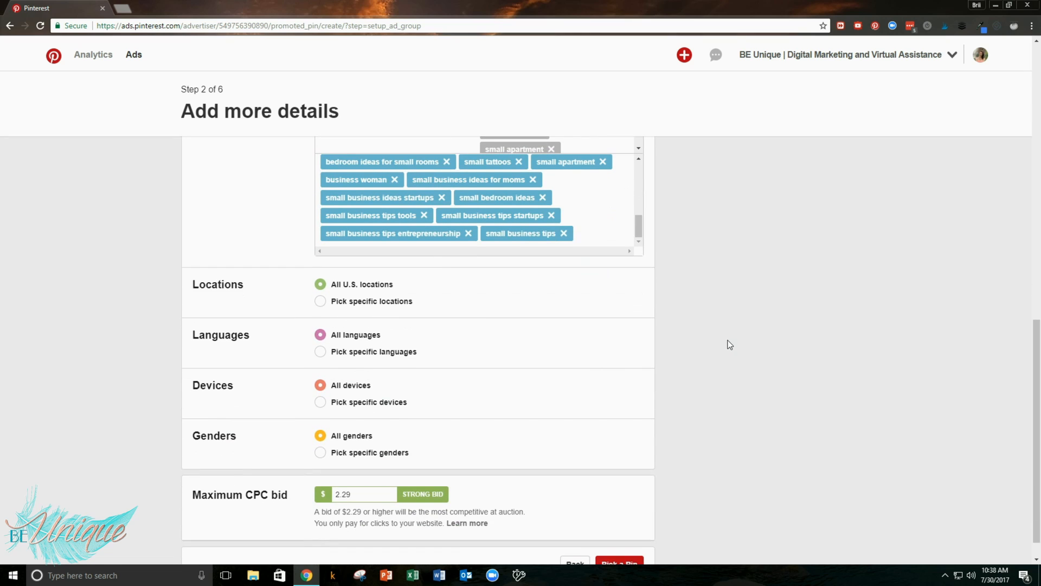
{"action": "scroll", "coordinate": [641, 358], "scroll_direction": "down", "scroll_amount": 1}
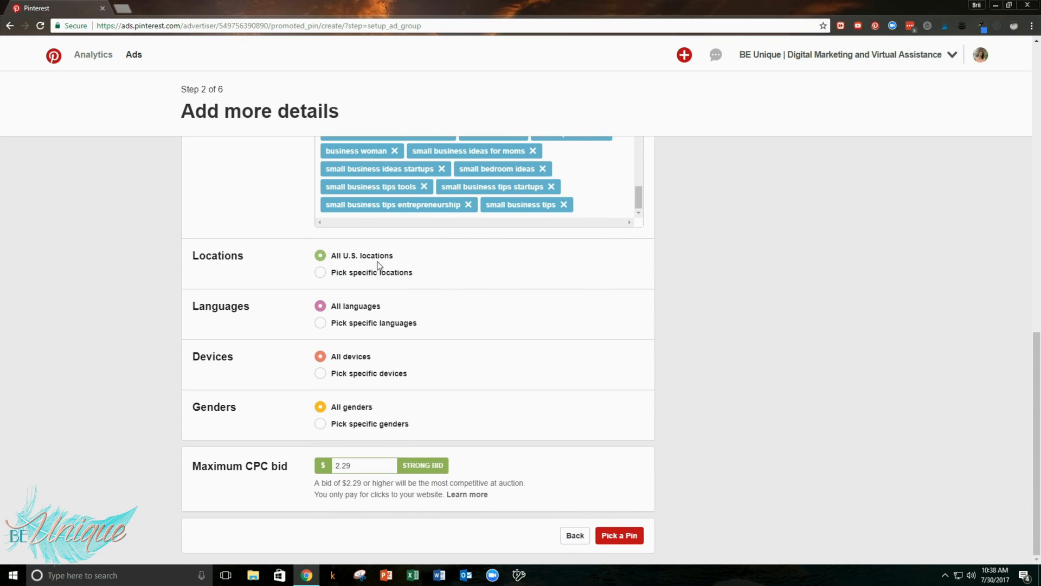
{"action": "left_click", "coordinate": [321, 273]}
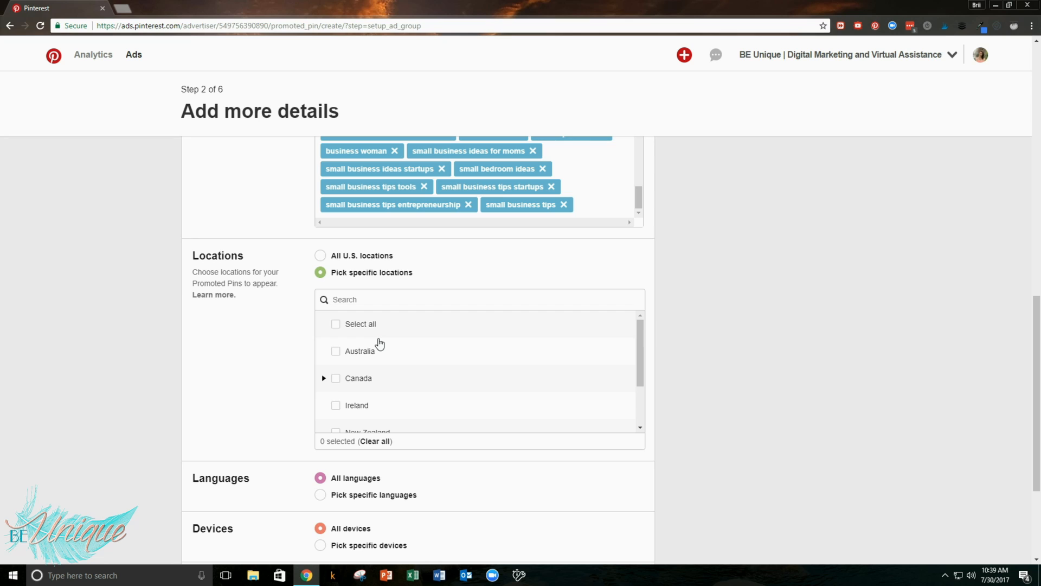
{"action": "scroll", "coordinate": [379, 342], "scroll_direction": "down", "scroll_amount": 3}
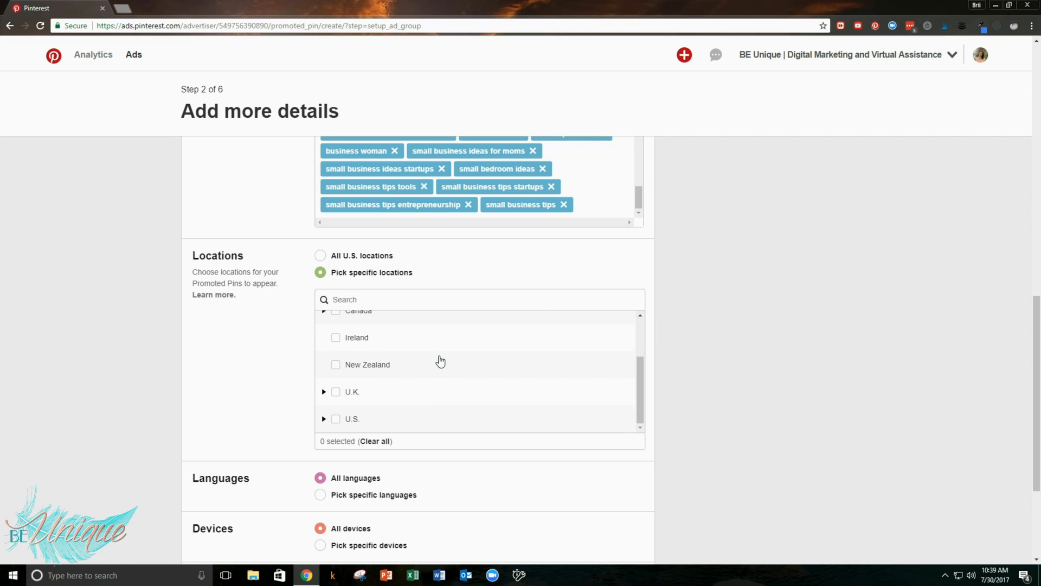
{"action": "left_click", "coordinate": [320, 255]}
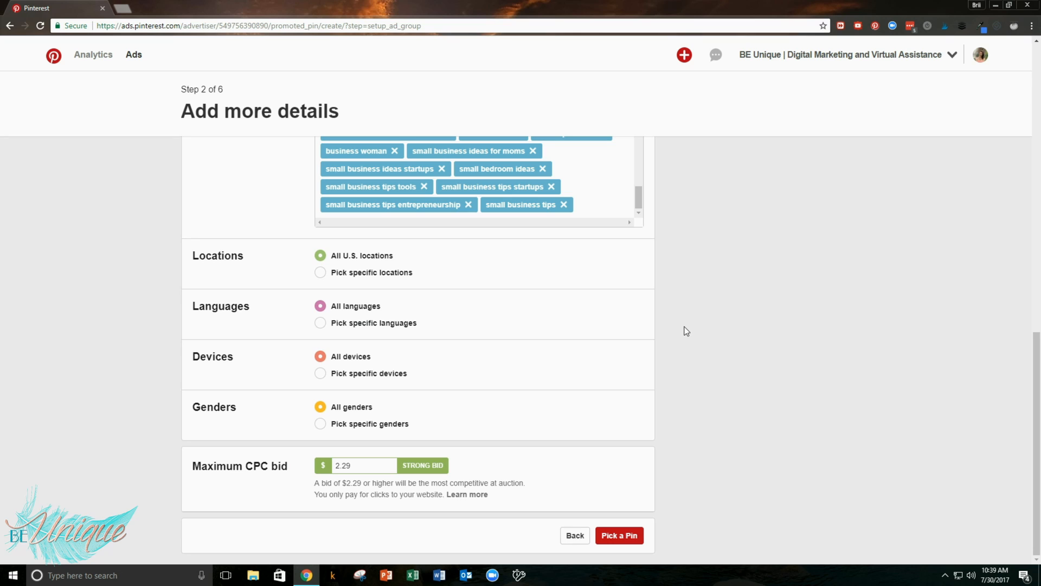
{"action": "left_click", "coordinate": [322, 274]}
{"action": "scroll", "coordinate": [345, 343], "scroll_direction": "down", "scroll_amount": 2}
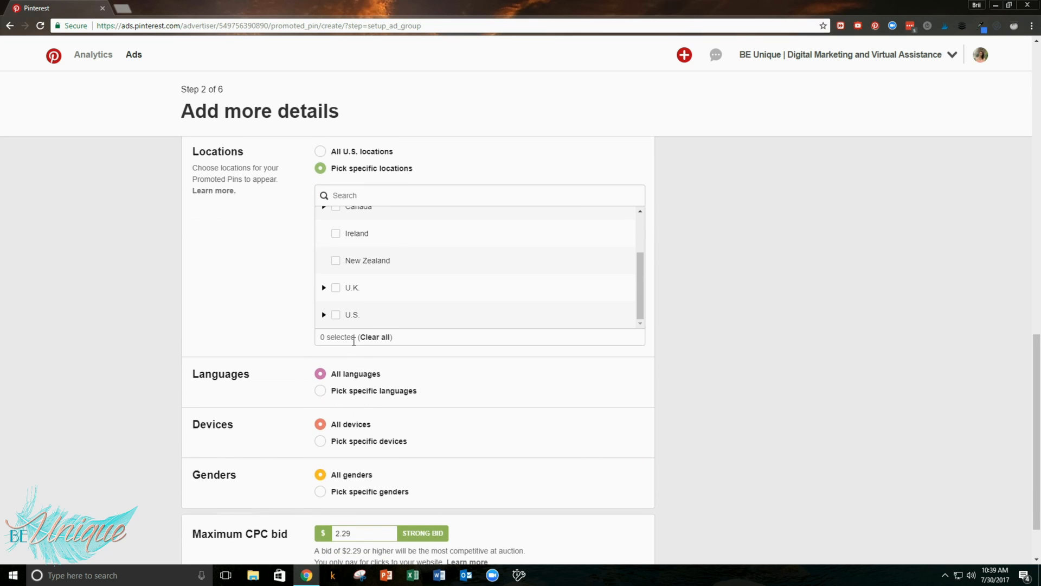
{"action": "scroll", "coordinate": [352, 345], "scroll_direction": "up", "scroll_amount": 2}
{"action": "left_click", "coordinate": [322, 256]}
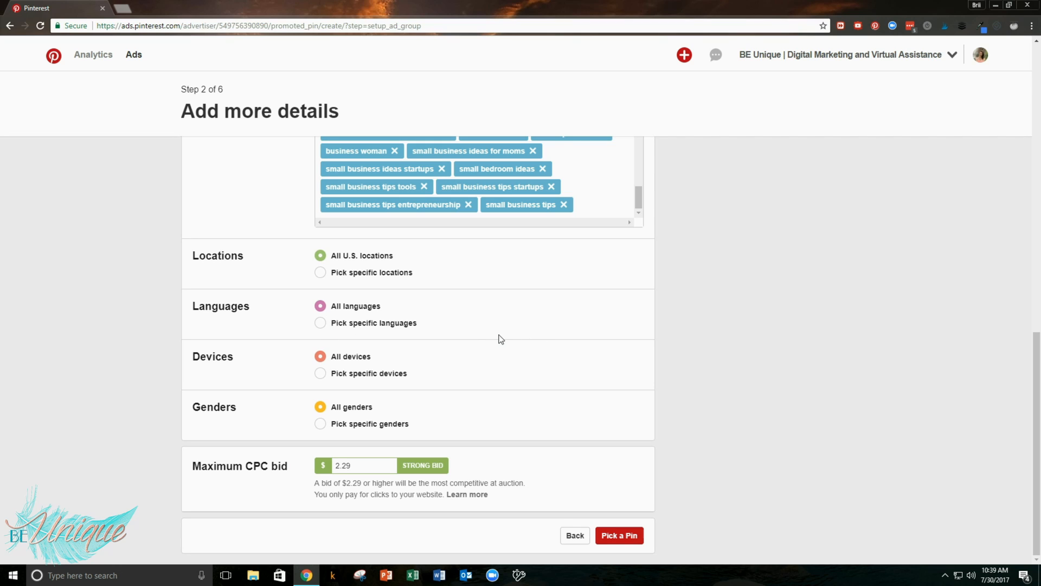
- Restrict the ad group's languages to English (United Kingdom) and English (United States)
{"action": "left_click", "coordinate": [321, 323]}
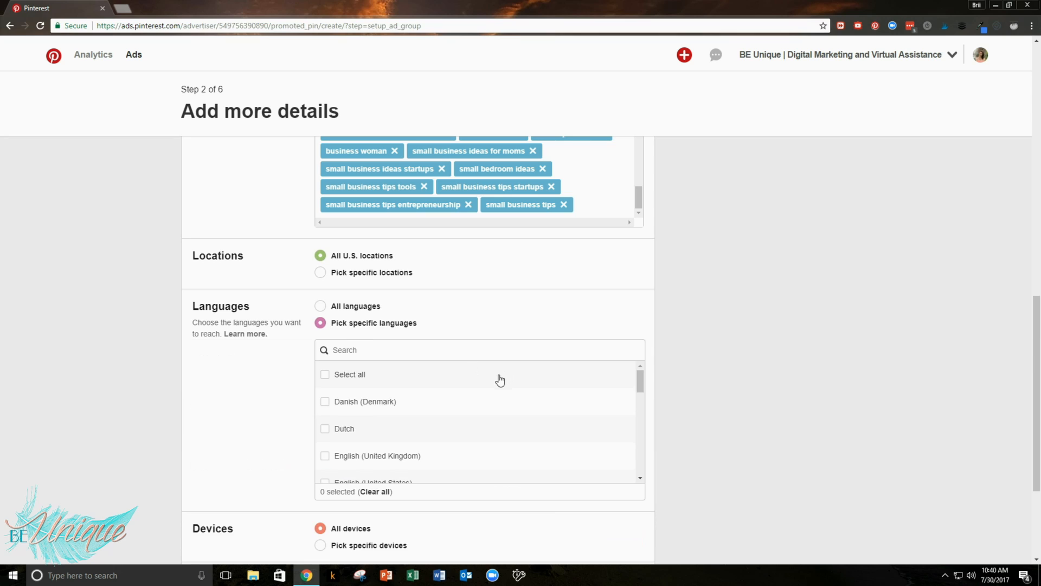
{"action": "scroll", "coordinate": [347, 431], "scroll_direction": "down", "scroll_amount": 1}
{"action": "left_click", "coordinate": [326, 402]}
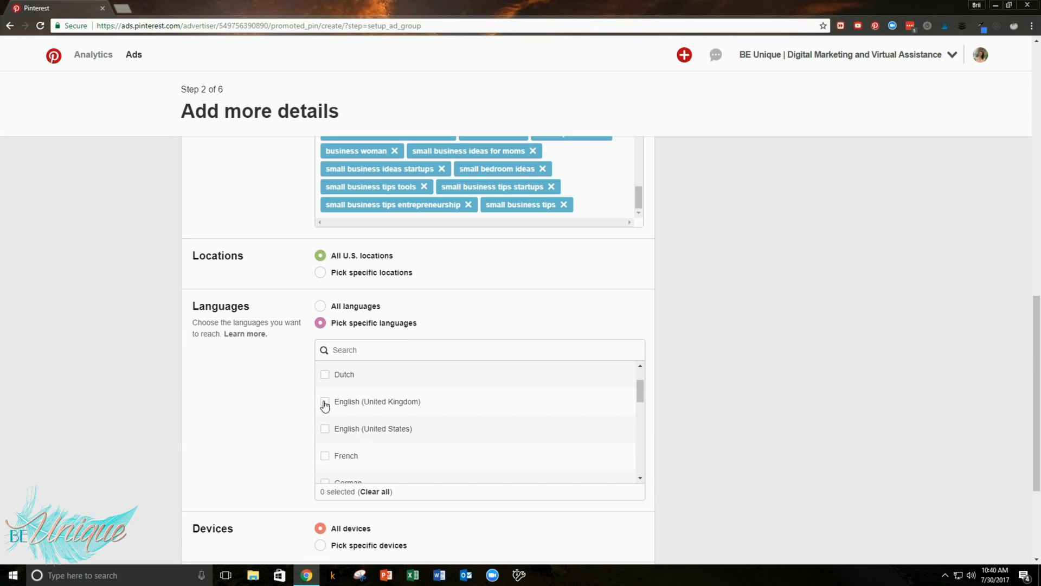
{"action": "left_click", "coordinate": [329, 431]}
- Examine the specific device and gender targeting options, returning the settings to all devices and all genders
{"action": "scroll", "coordinate": [223, 360], "scroll_direction": "down", "scroll_amount": 3}
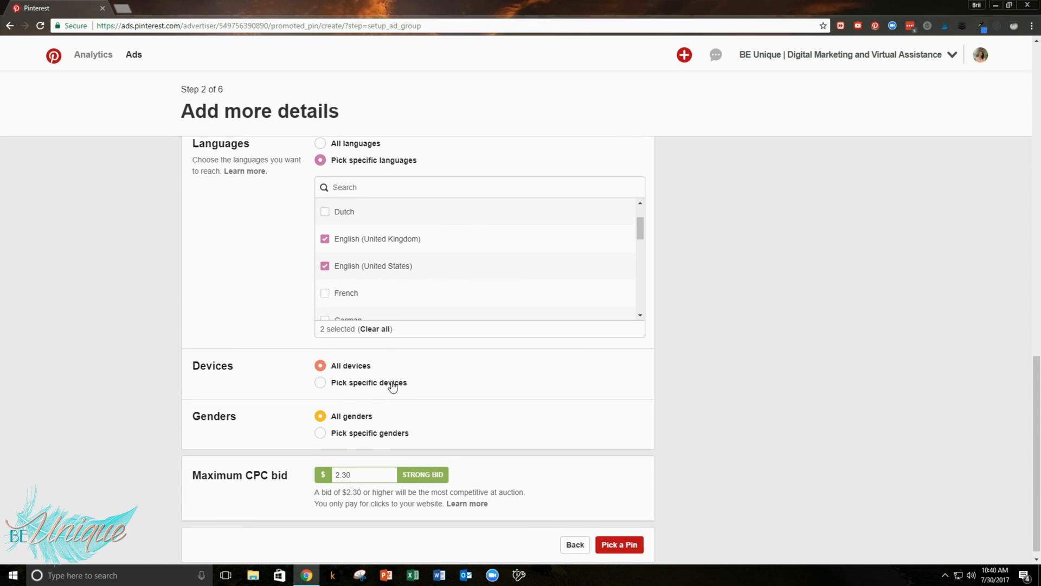
{"action": "left_click", "coordinate": [329, 383]}
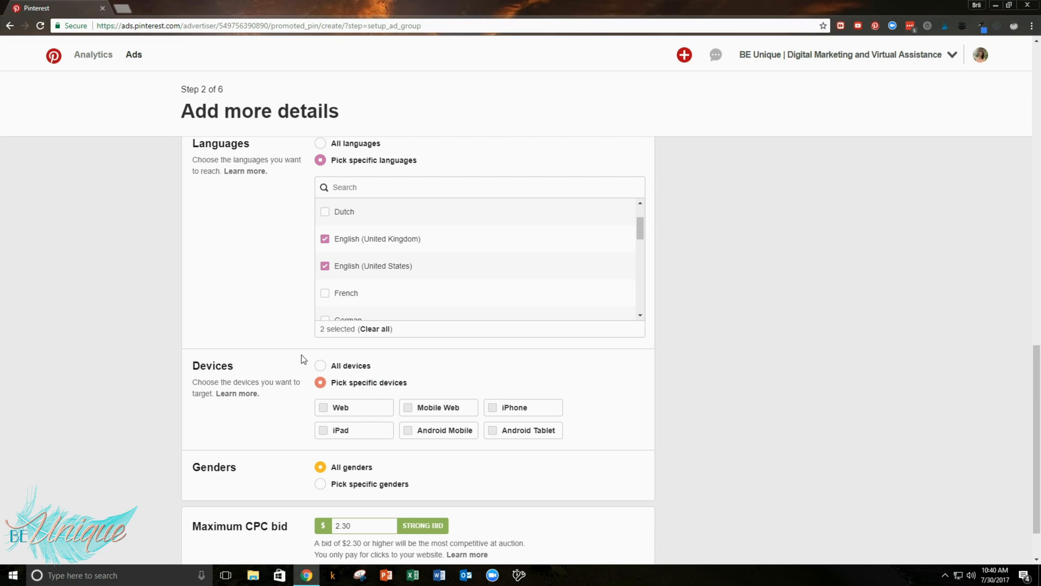
{"action": "left_click", "coordinate": [320, 366]}
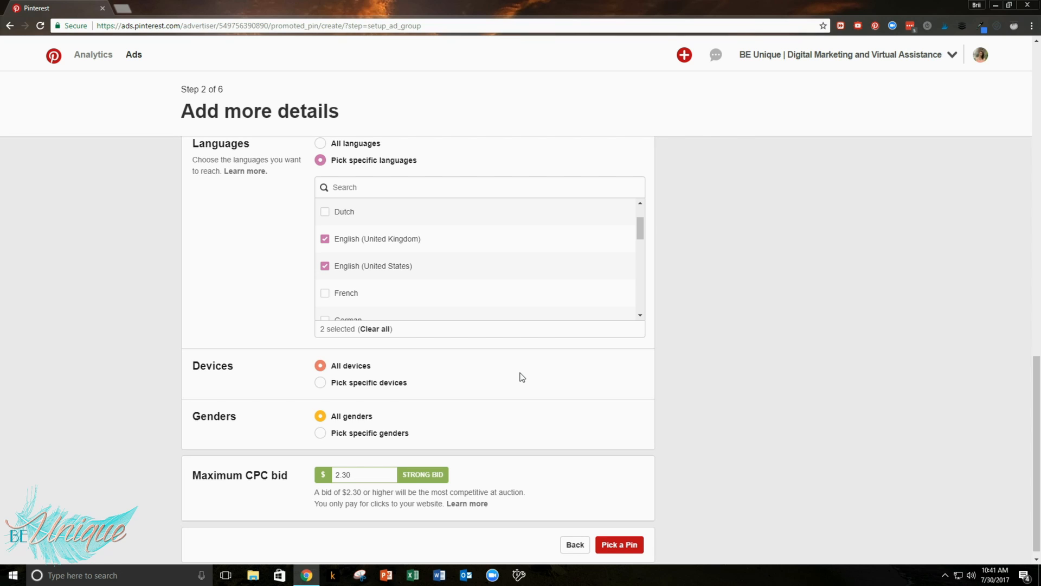
{"action": "scroll", "coordinate": [521, 377], "scroll_direction": "down", "scroll_amount": 1}
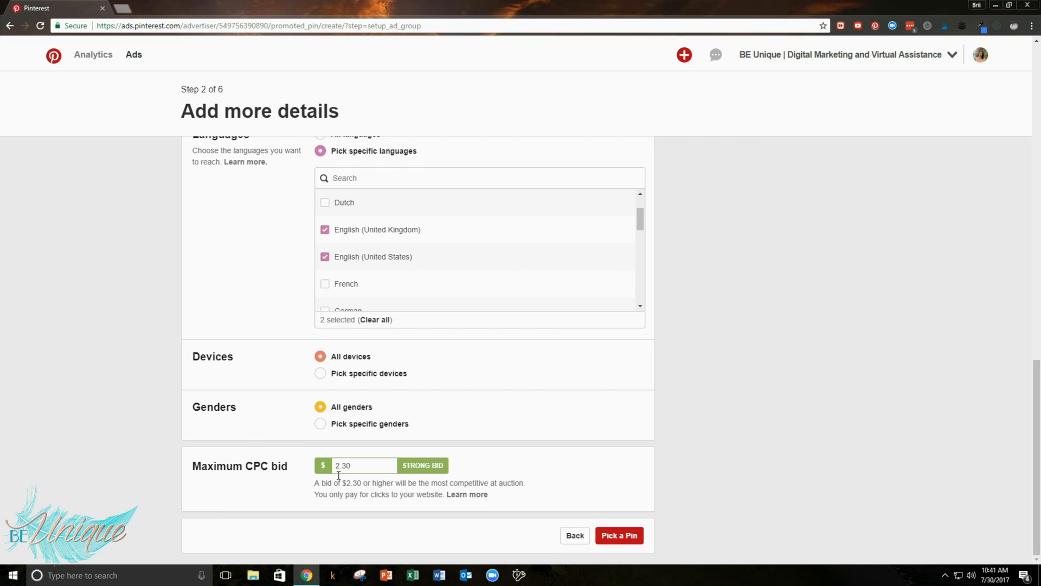
{"action": "left_click", "coordinate": [320, 426]}
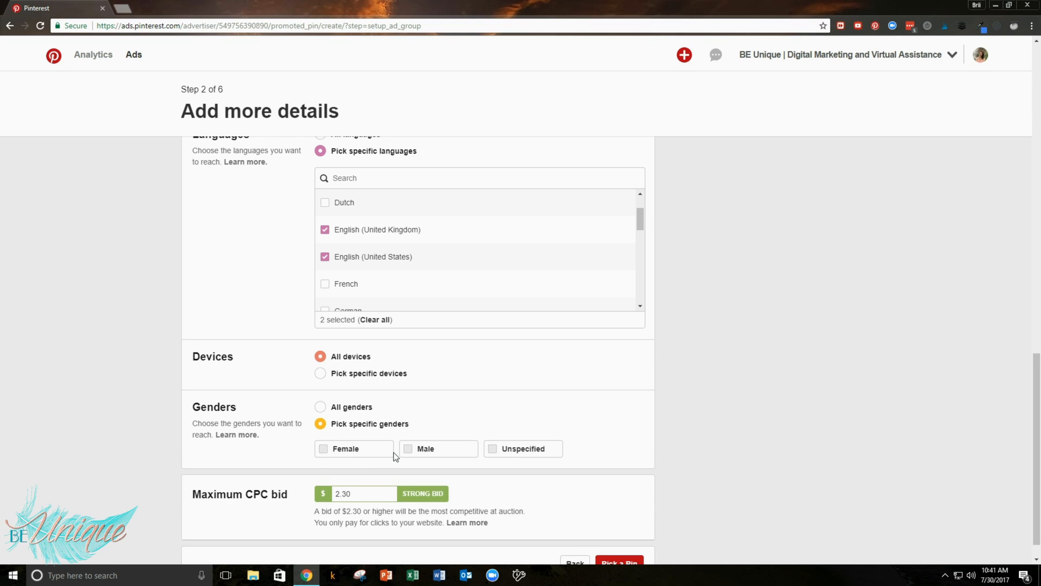
{"action": "left_click", "coordinate": [321, 407]}
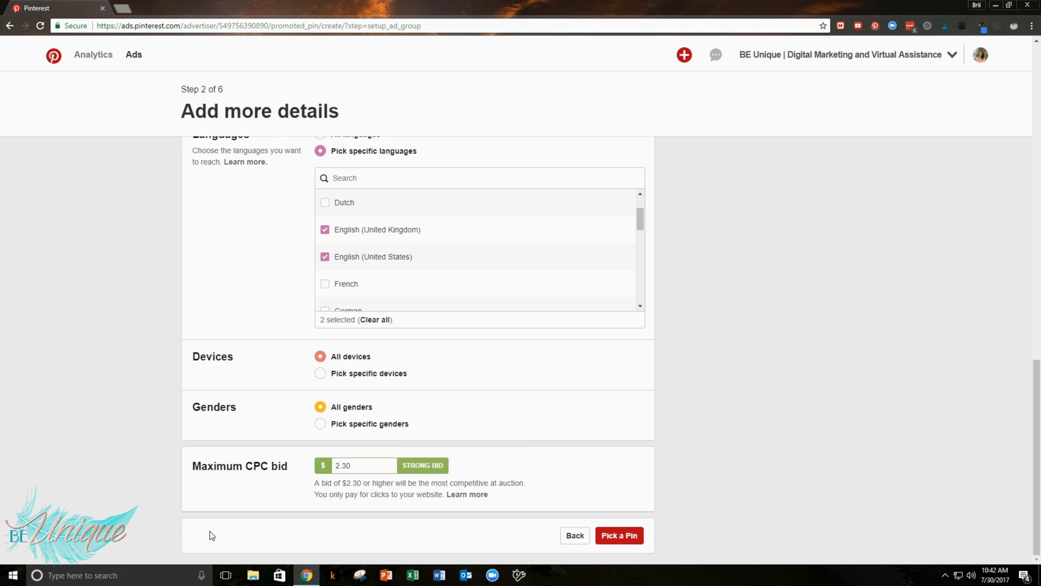
- Review the maximum CPC bid and continue to the Pin selection
{"action": "left_click_drag", "start_coordinate": [244, 465], "coordinate": [270, 467]}
{"action": "left_click", "coordinate": [281, 482]}
{"action": "double_click", "coordinate": [357, 467]}
{"action": "left_click", "coordinate": [621, 536]}
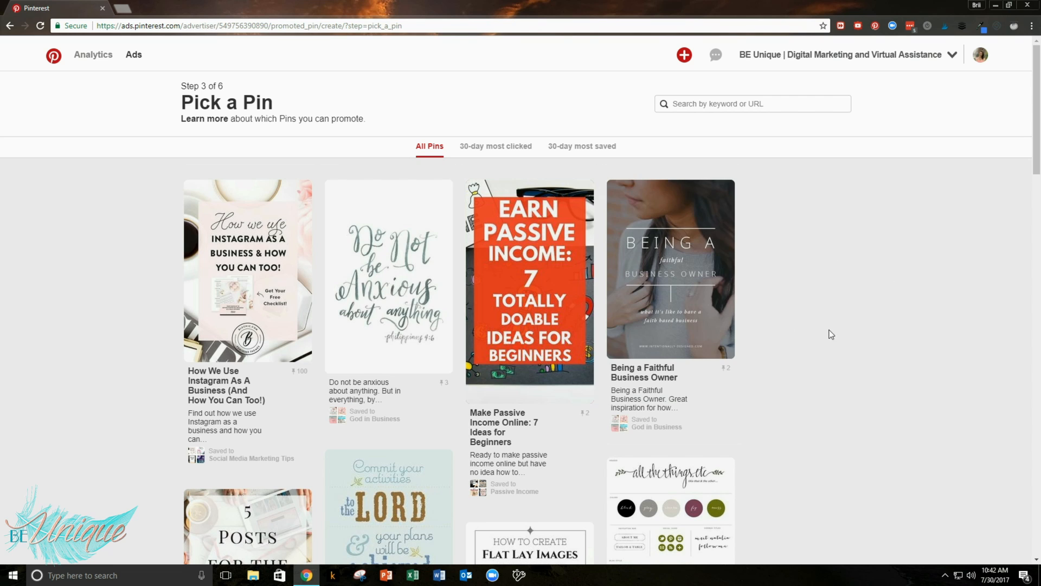
- Browse the Pins available to promote, including the 30-day most clicked and 30-day most saved lists
{"action": "scroll", "coordinate": [851, 338], "scroll_direction": "down", "scroll_amount": 2}
{"action": "scroll", "coordinate": [851, 338], "scroll_direction": "down", "scroll_amount": 8}
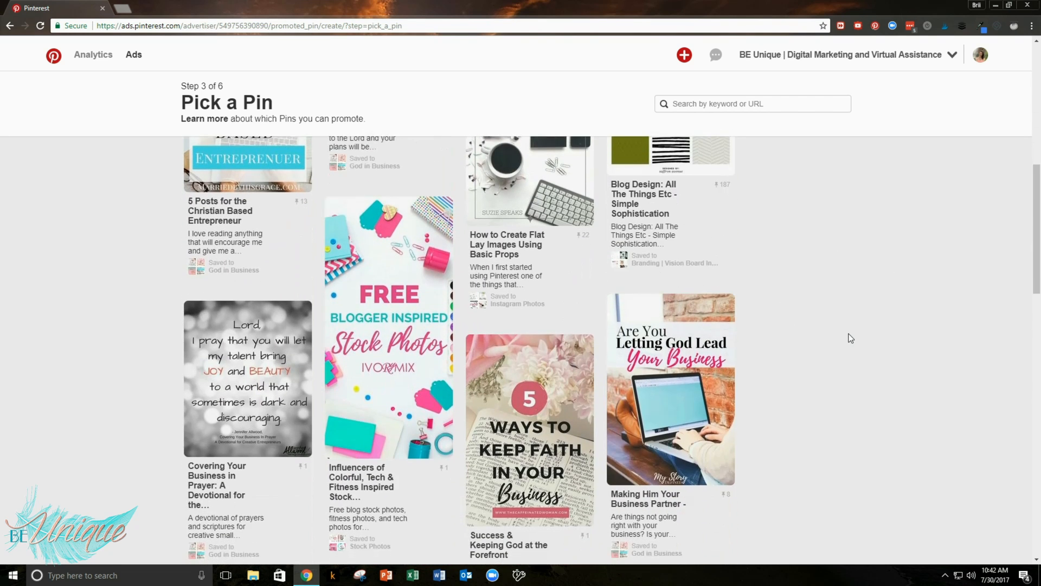
{"action": "scroll", "coordinate": [851, 338], "scroll_direction": "down", "scroll_amount": 10}
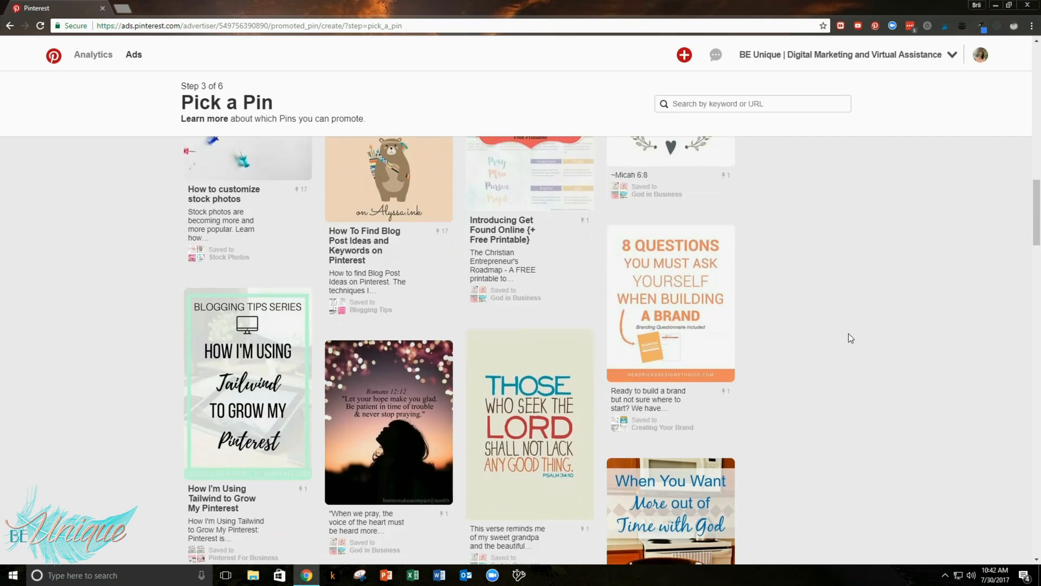
{"action": "scroll", "coordinate": [851, 338], "scroll_direction": "down", "scroll_amount": 10}
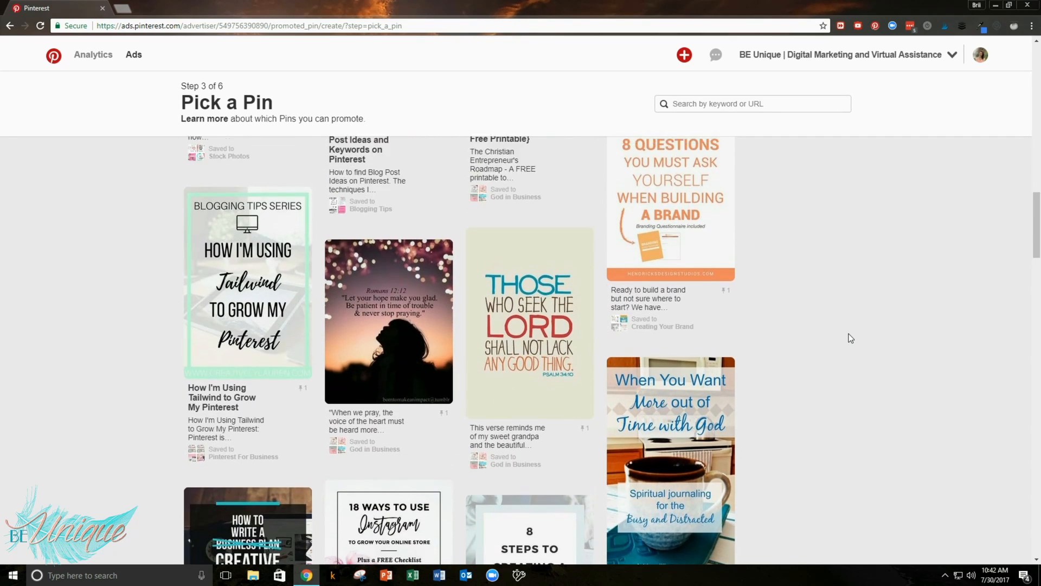
{"action": "scroll", "coordinate": [657, 212], "scroll_direction": "up", "scroll_amount": 4}
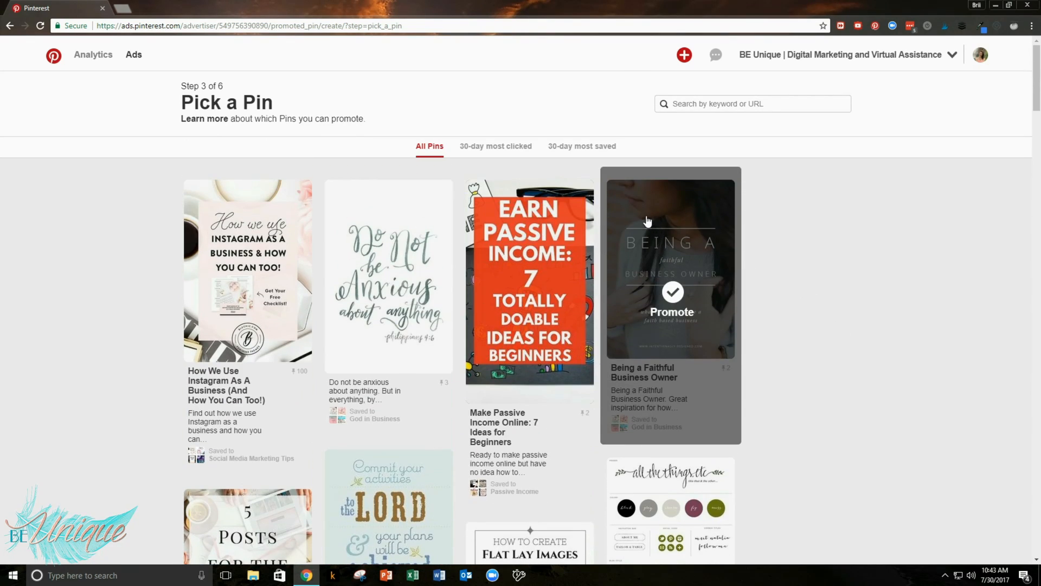
{"action": "left_click", "coordinate": [515, 150]}
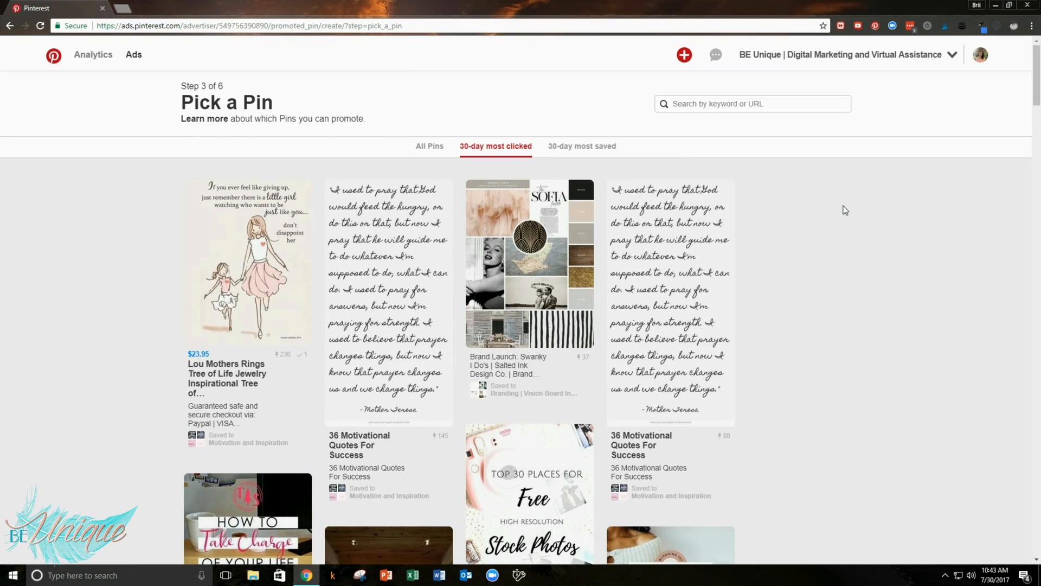
{"action": "left_click", "coordinate": [597, 149]}
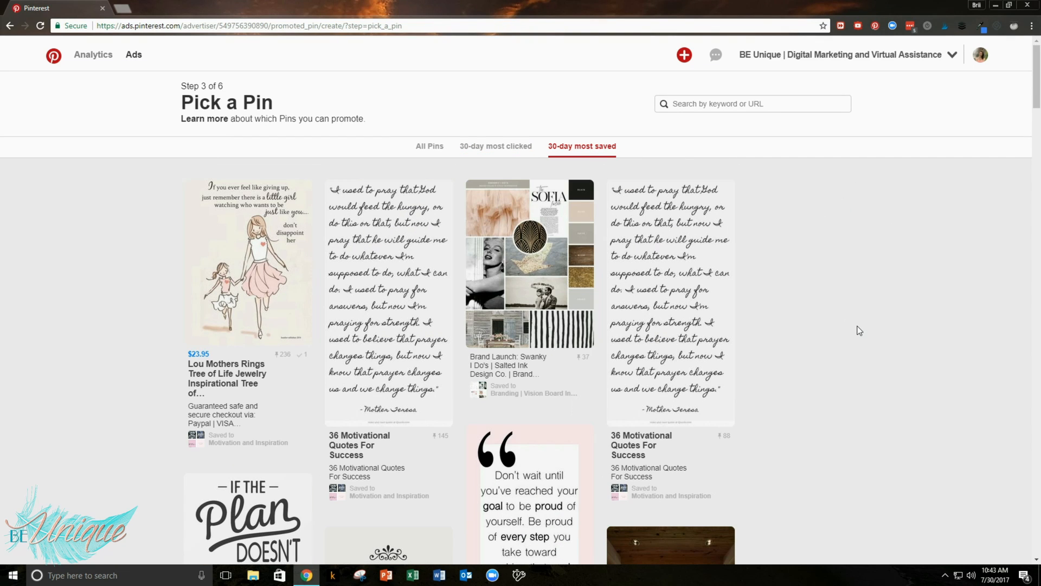
{"action": "left_click", "coordinate": [509, 149]}
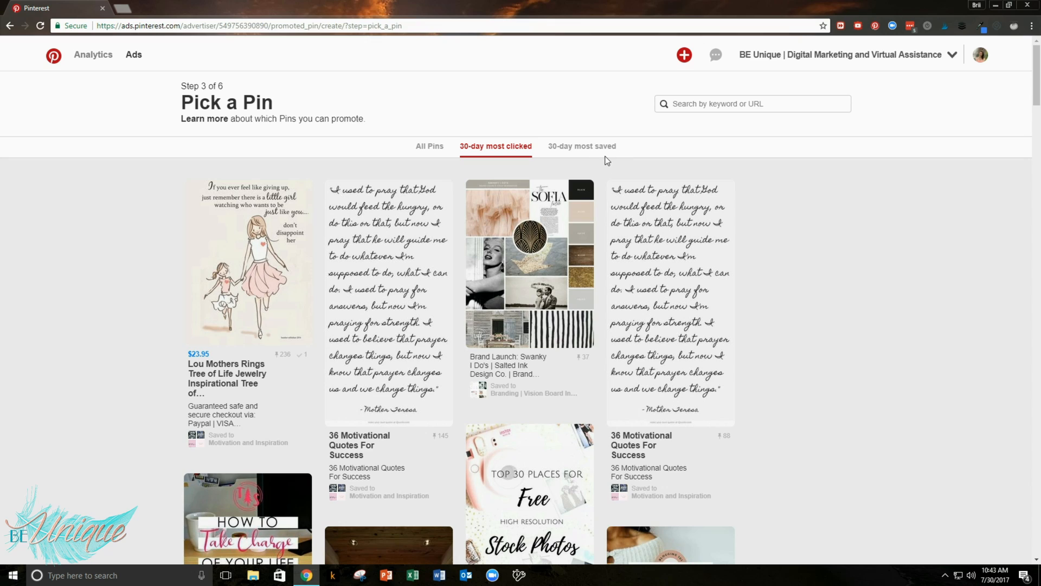
- Search the Pins for "pinterest guide" and choose The Ultimate Pinterest Quick-Reference Guide as the Pin to promote
{"action": "left_click", "coordinate": [779, 104]}
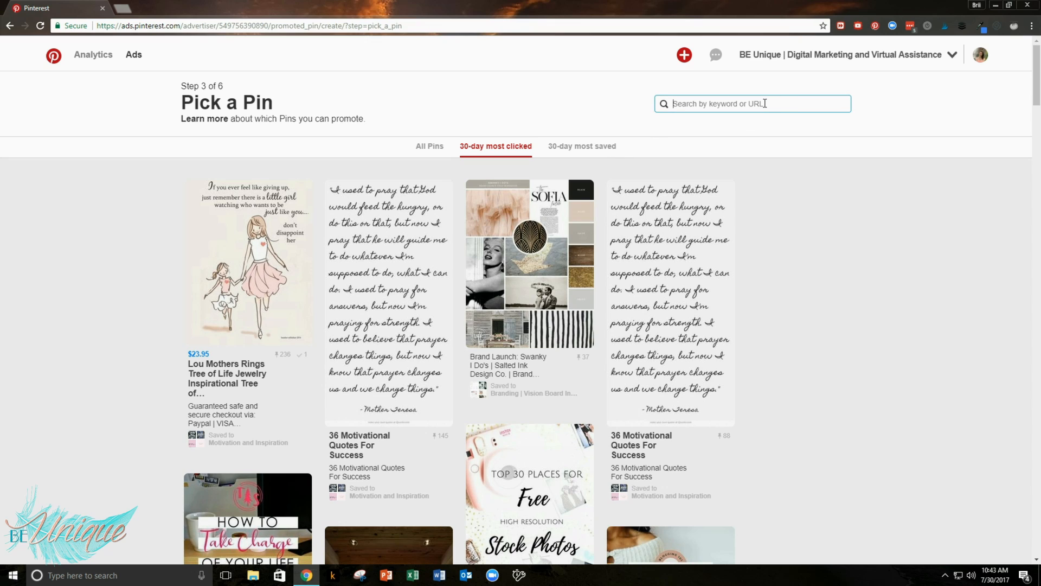
{"action": "type", "text": "pinterest guide"}
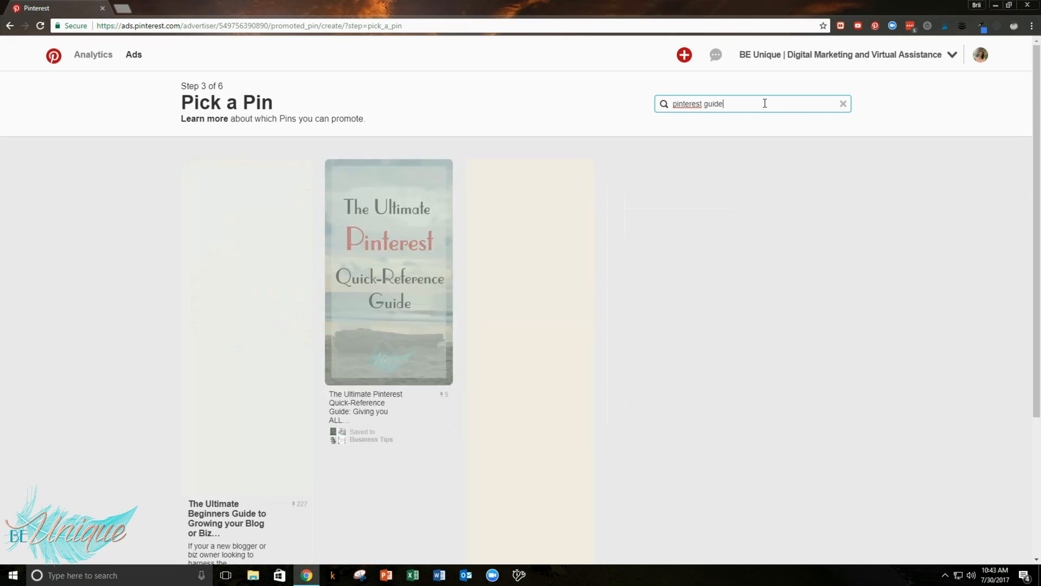
{"action": "left_click", "coordinate": [384, 294]}
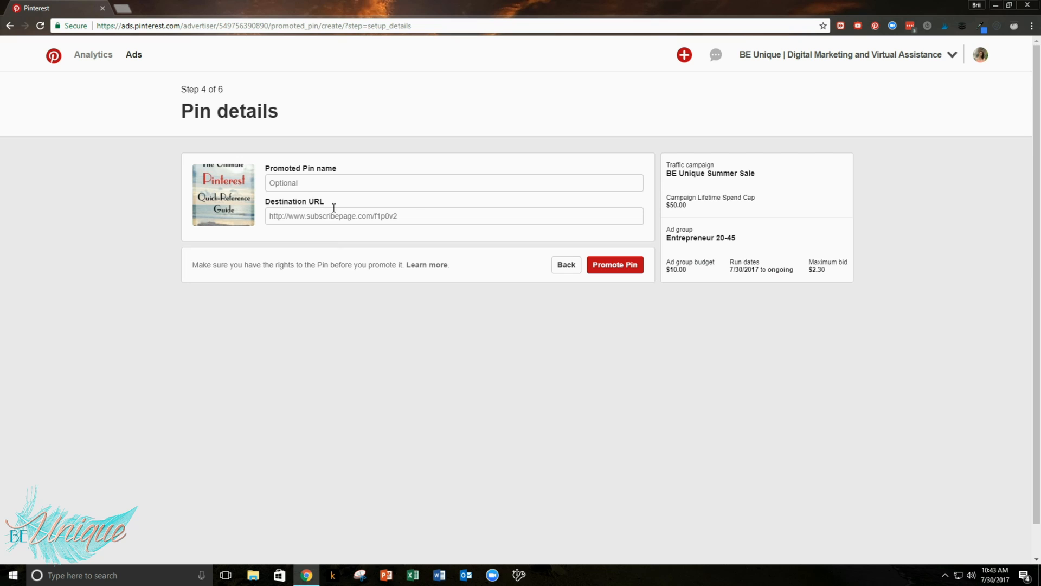
- Name the promoted Pin "Pinterest Guide - Summer Sale", keep its destination URL, and promote the Pin
{"action": "left_click", "coordinate": [411, 217]}
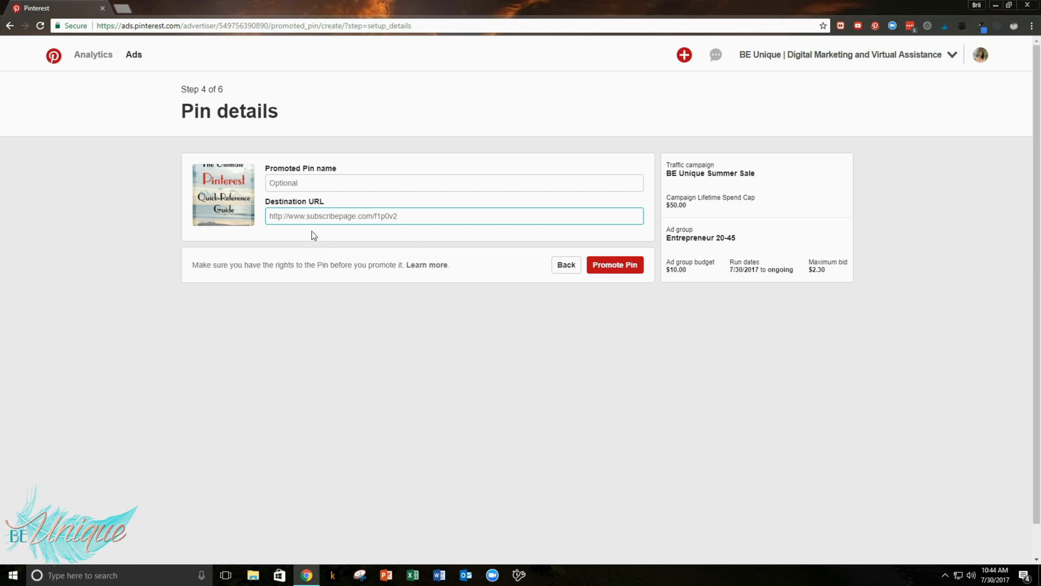
{"action": "left_click", "coordinate": [298, 183]}
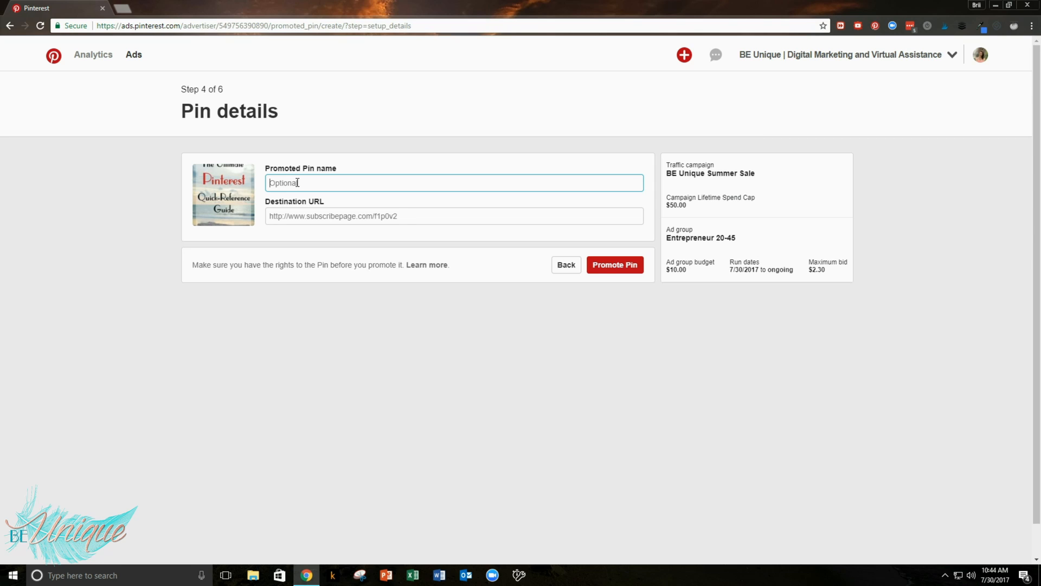
{"action": "type", "text": "Pinterest Guide - Summer Saole"}
{"action": "key", "text": "BackSpace"}
{"action": "key", "text": "BackSpace"}
{"action": "key", "text": "BackSpace"}
{"action": "type", "text": "le"}
{"action": "left_click", "coordinate": [628, 266]}
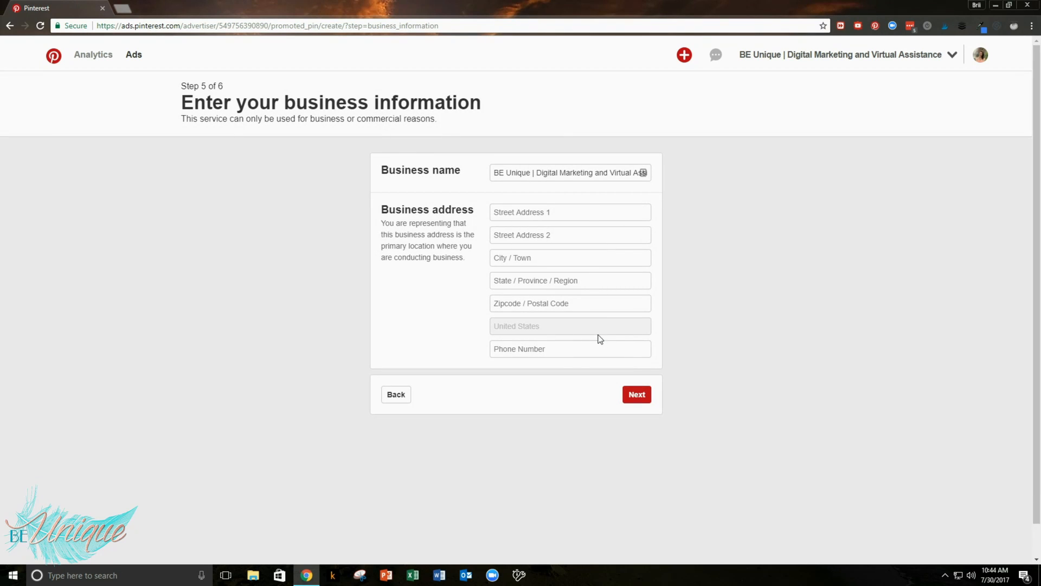